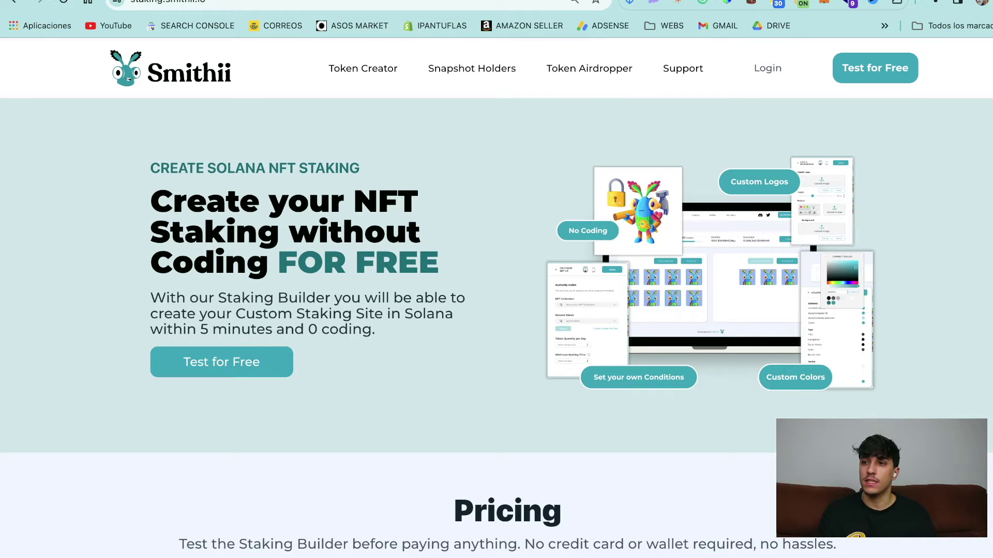
{"action": "scroll", "coordinate": [85, 286], "scroll_direction": "down", "scroll_amount": 2}
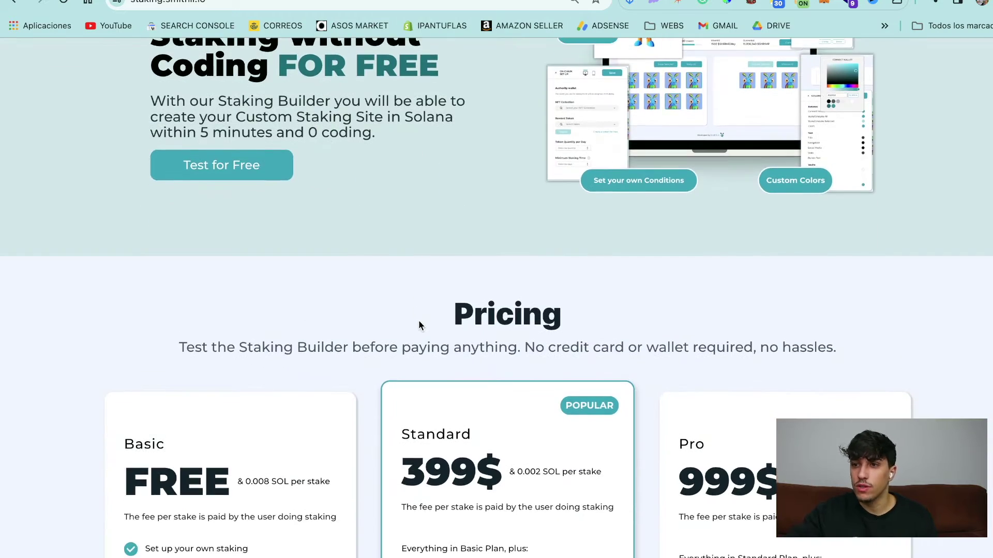
{"action": "scroll", "coordinate": [118, 319], "scroll_direction": "down", "scroll_amount": 3}
Step: Begin the free Basic-plan test and create an account with an email address
{"action": "left_click_drag", "start_coordinate": [112, 273], "coordinate": [245, 334]}
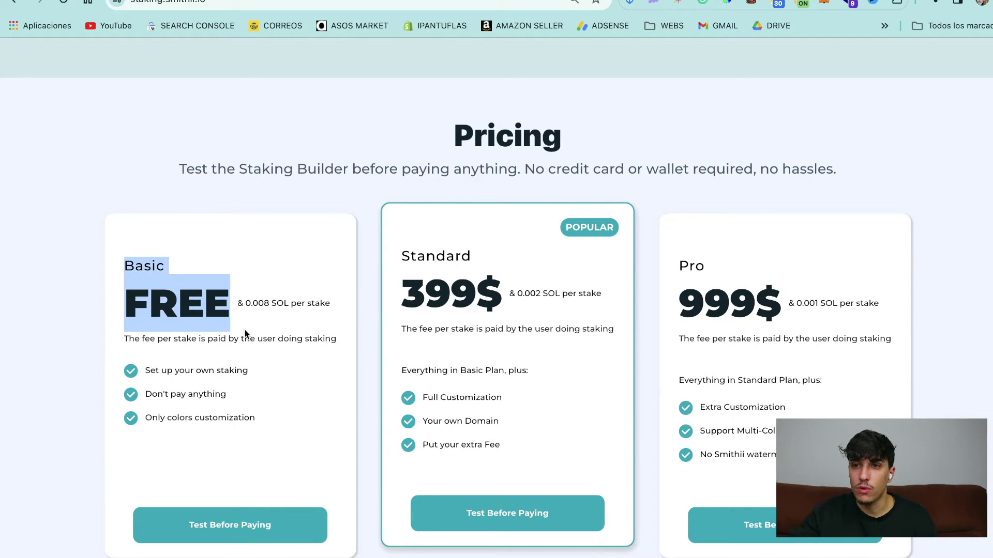
{"action": "left_click", "coordinate": [201, 299]}
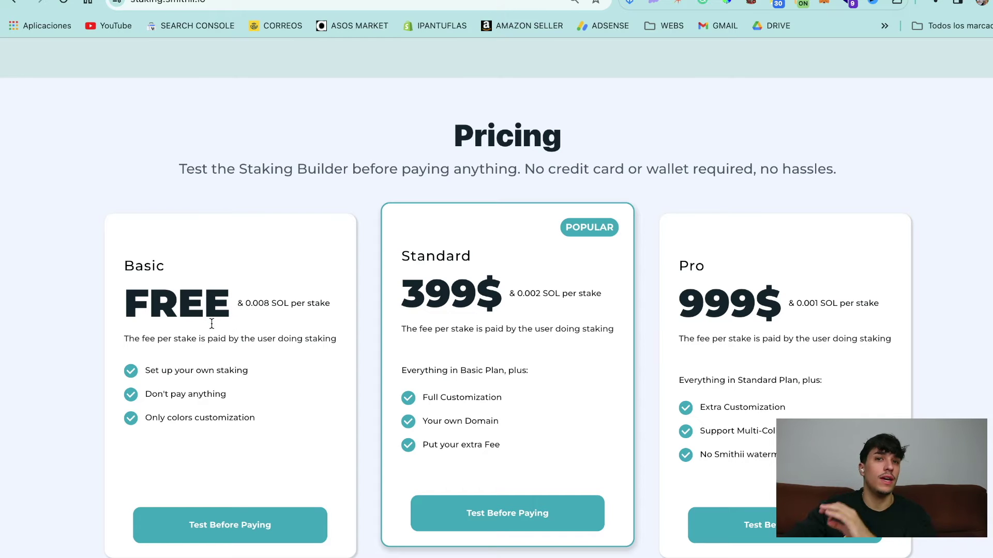
{"action": "scroll", "coordinate": [267, 333], "scroll_direction": "up", "scroll_amount": 2}
{"action": "scroll", "coordinate": [268, 381], "scroll_direction": "up", "scroll_amount": 3}
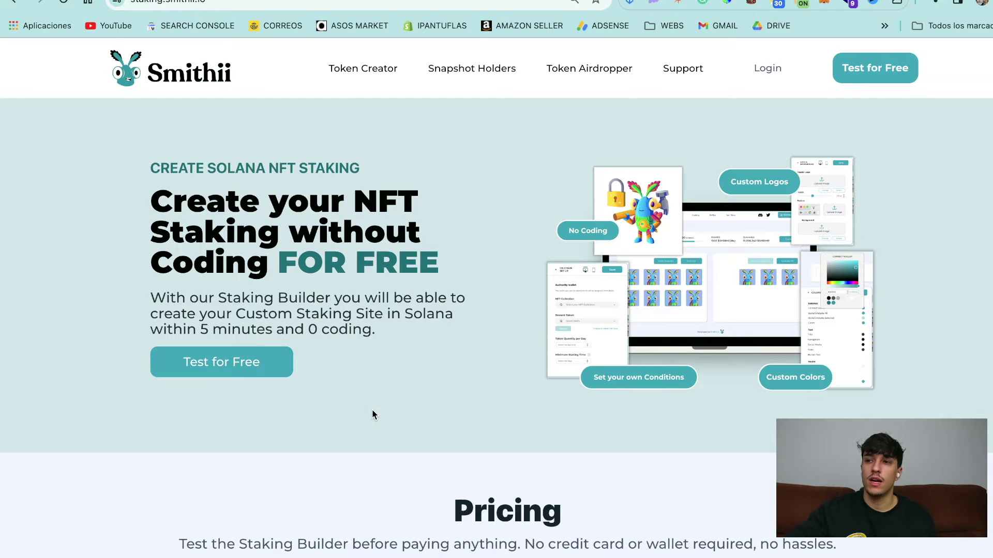
{"action": "scroll", "coordinate": [370, 411], "scroll_direction": "down", "scroll_amount": 1}
{"action": "scroll", "coordinate": [370, 412], "scroll_direction": "down", "scroll_amount": 3}
{"action": "scroll", "coordinate": [364, 402], "scroll_direction": "down", "scroll_amount": 2}
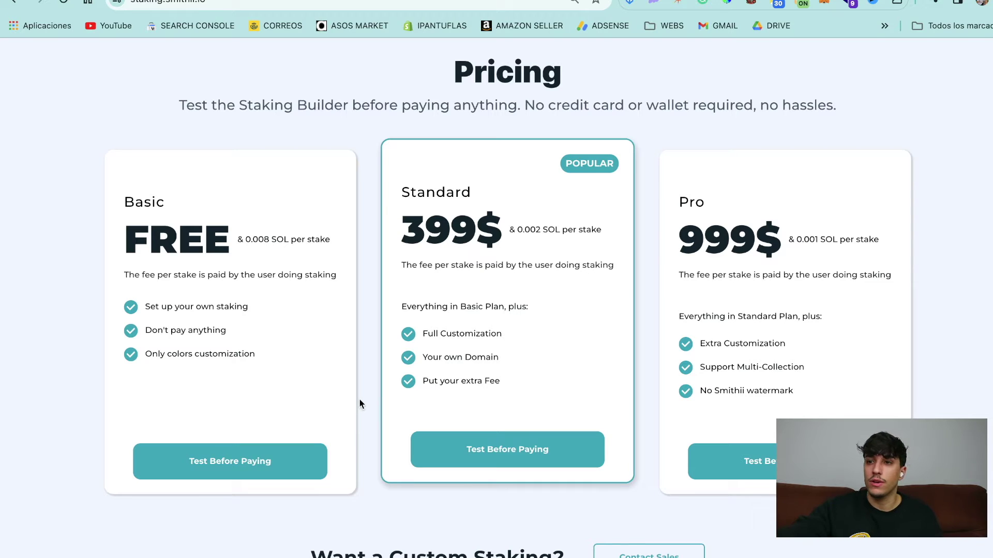
{"action": "scroll", "coordinate": [359, 402], "scroll_direction": "up", "scroll_amount": 1}
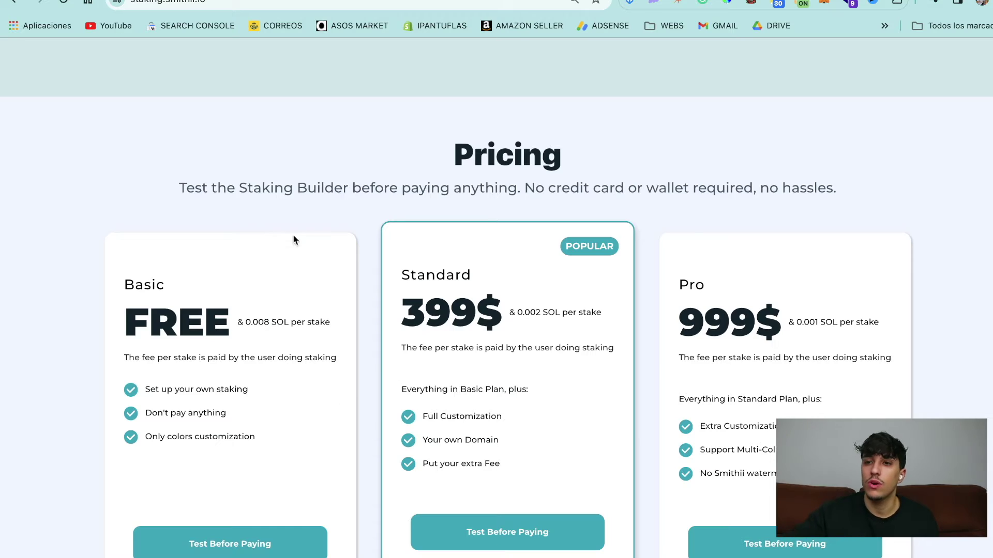
{"action": "scroll", "coordinate": [211, 361], "scroll_direction": "down", "scroll_amount": 2}
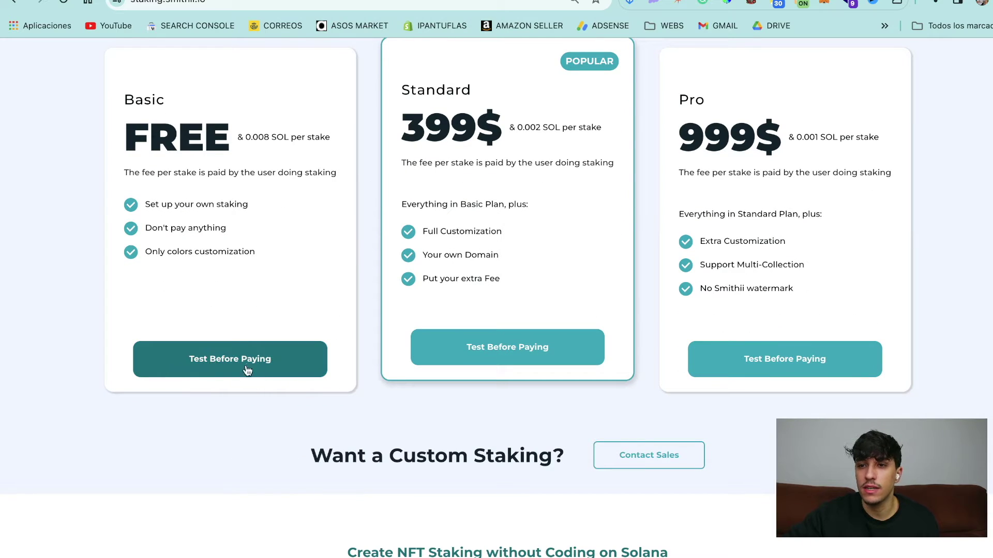
{"action": "left_click", "coordinate": [229, 368]}
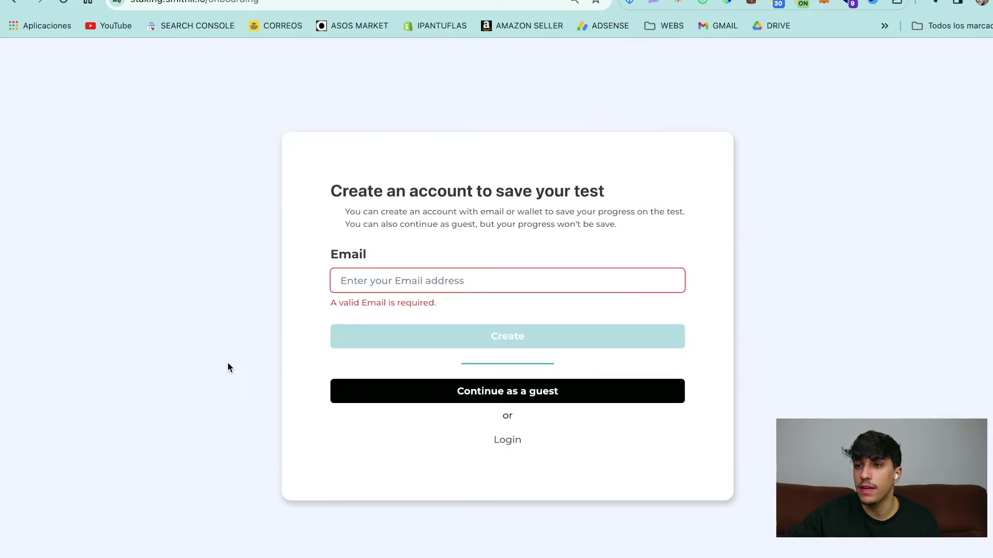
{"action": "left_click", "coordinate": [374, 286]}
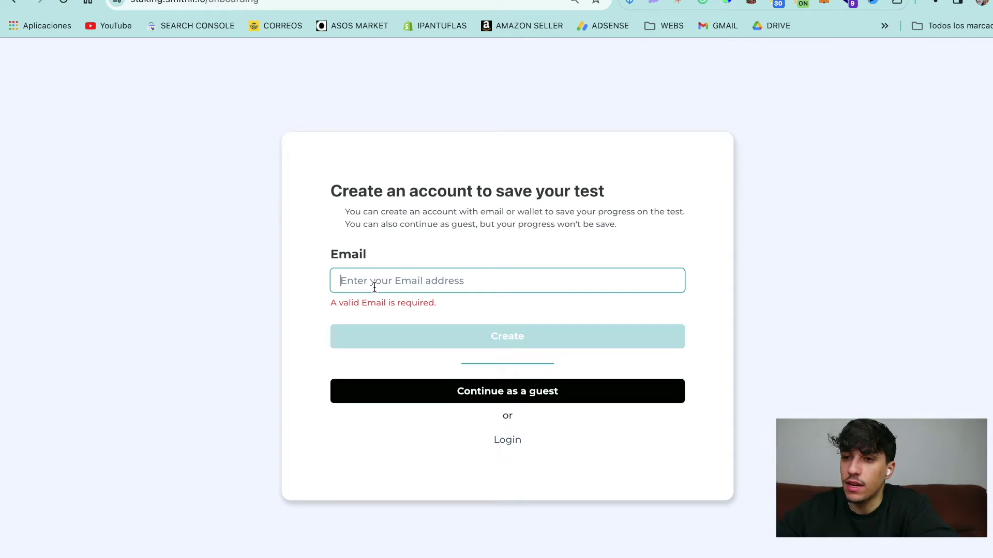
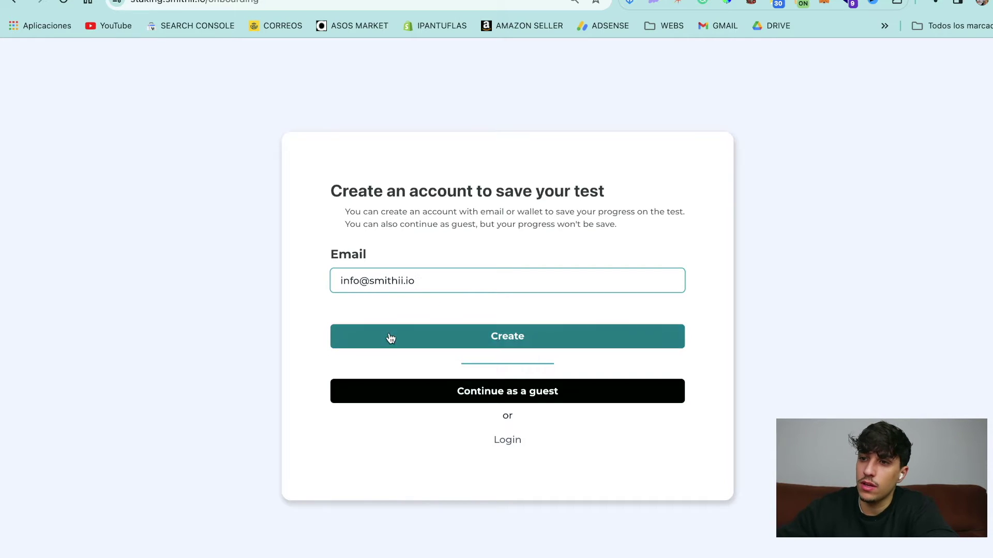
{"action": "left_click", "coordinate": [388, 337]}
Step: Fill in your name, project name Smithii and staking URL smithii-test
{"action": "left_click", "coordinate": [344, 255]}
{"action": "left_click", "coordinate": [368, 325]}
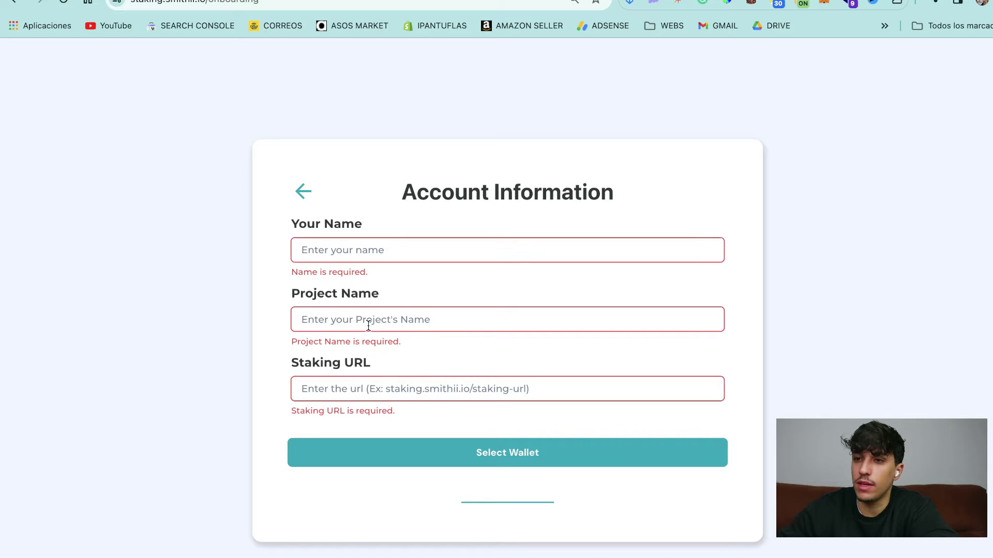
{"action": "key", "text": "Tab"}
{"action": "left_click", "coordinate": [364, 318]}
{"action": "left_click", "coordinate": [353, 243]}
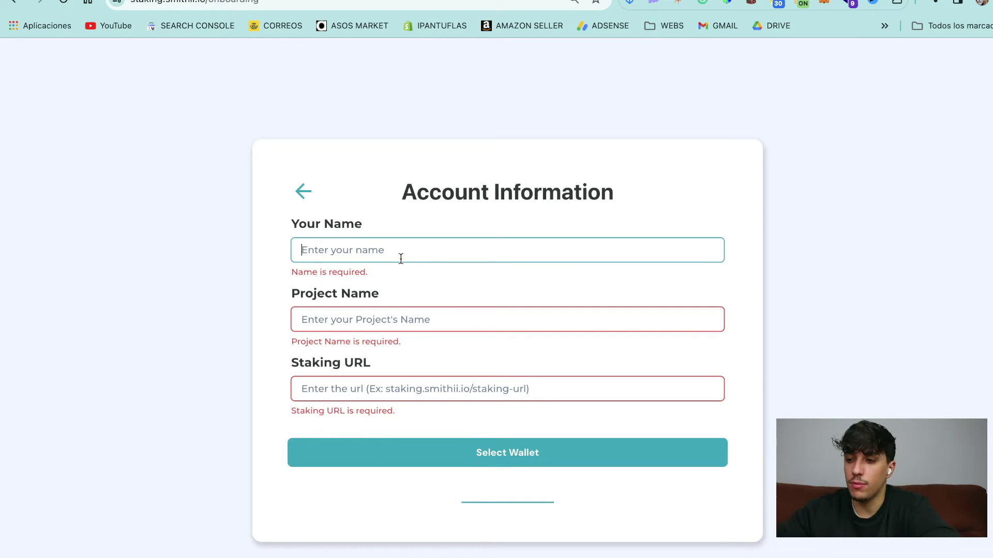
{"action": "type", "text": "Jorge"}
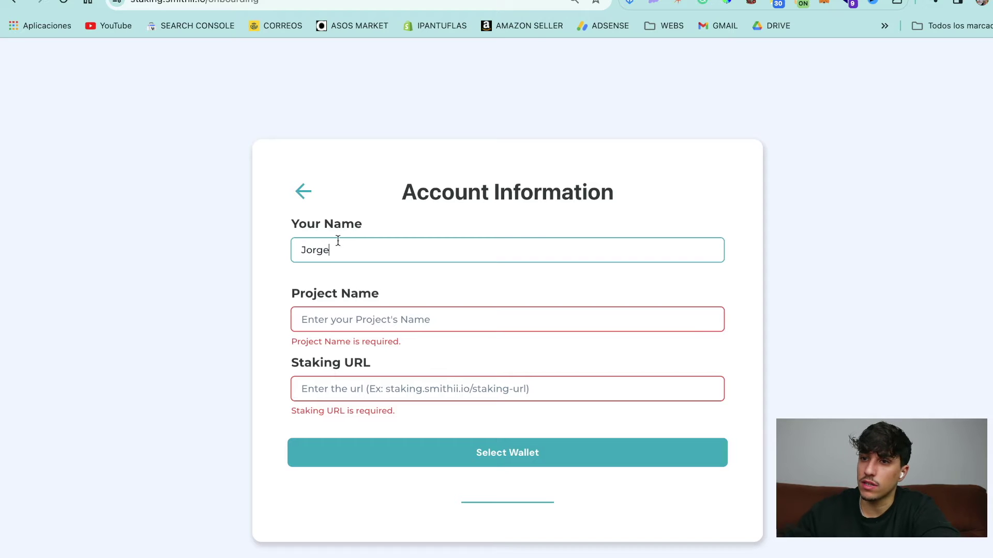
{"action": "left_click", "coordinate": [346, 314]}
{"action": "type", "text": "Smithii"}
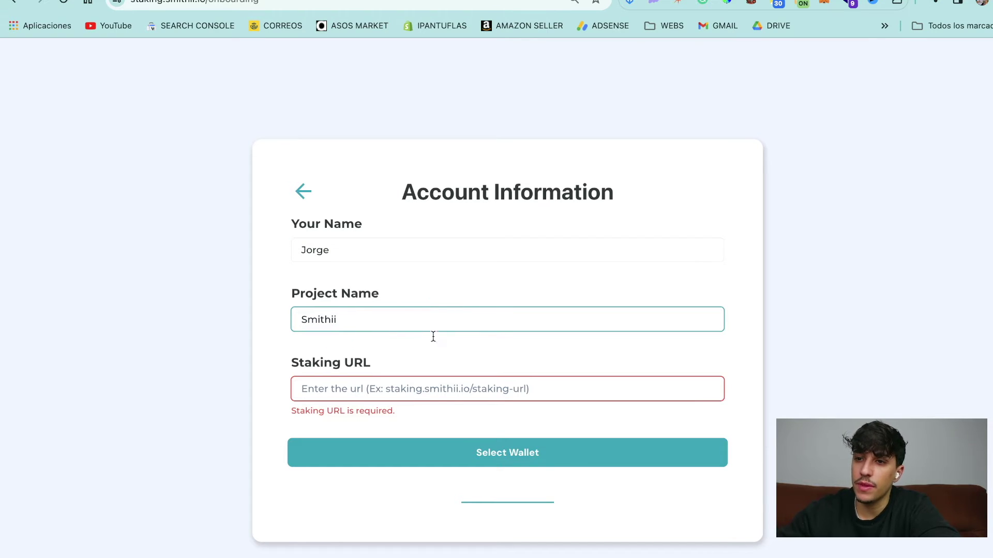
{"action": "key", "text": "Tab"}
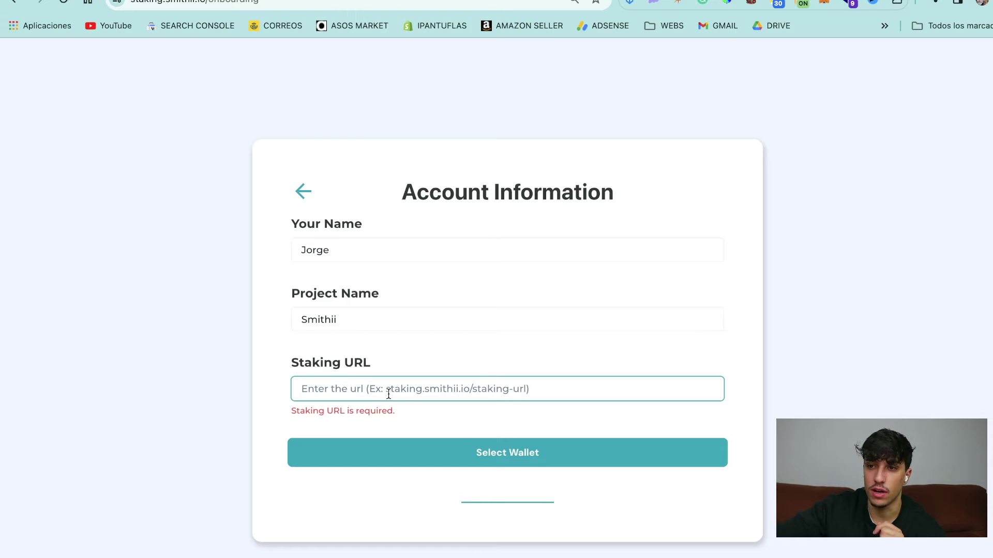
{"action": "type", "text": "smithii-test"}
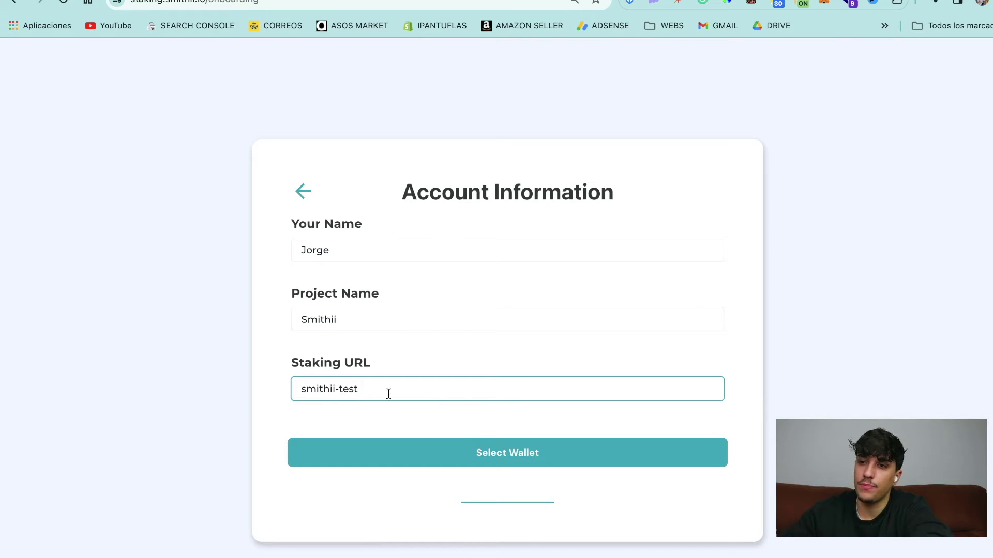
{"action": "left_click", "coordinate": [365, 412]}
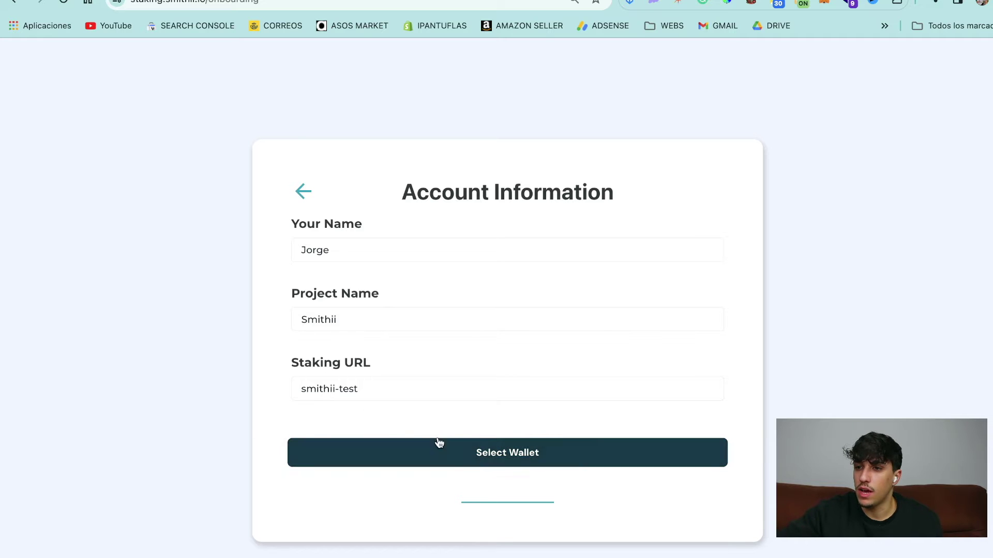
Step: Connect the Phantom wallet and continue to the staking site builder
{"action": "left_click", "coordinate": [476, 451]}
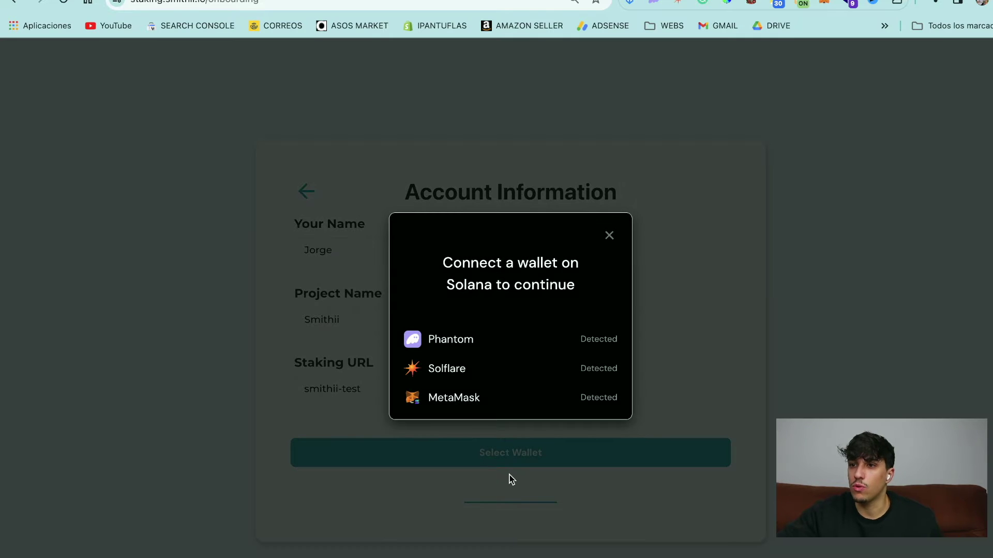
{"action": "left_click", "coordinate": [453, 335]}
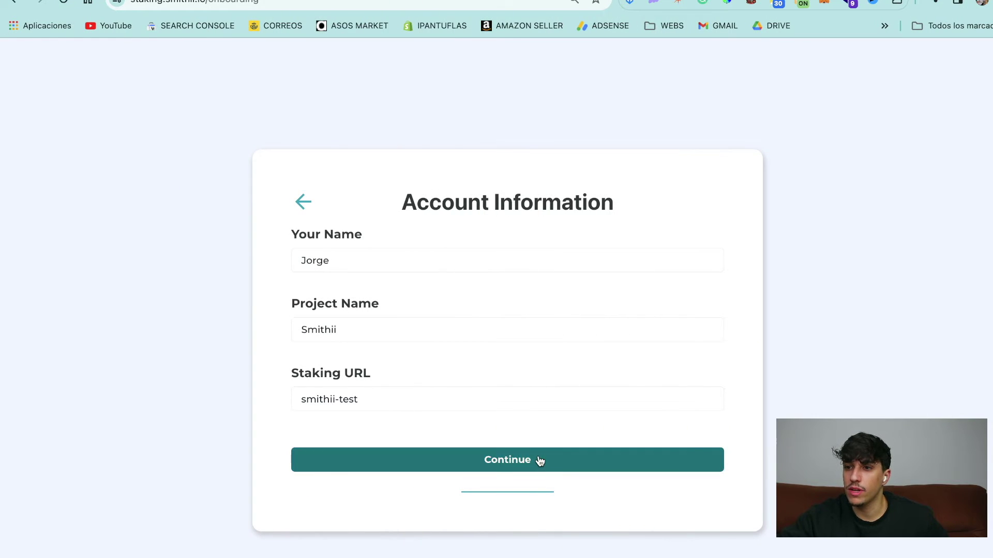
{"action": "left_click", "coordinate": [540, 462]}
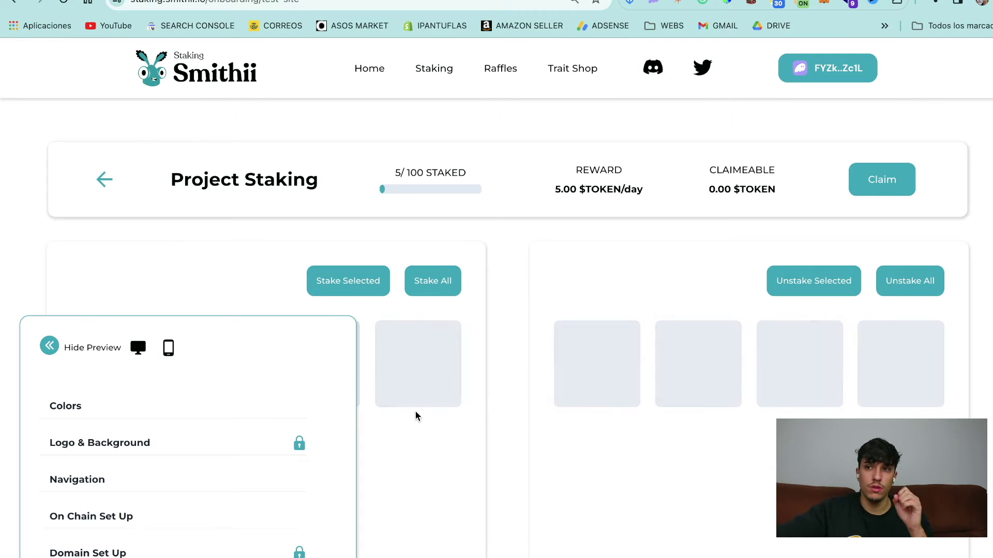
{"action": "scroll", "coordinate": [451, 342], "scroll_direction": "down", "scroll_amount": 2}
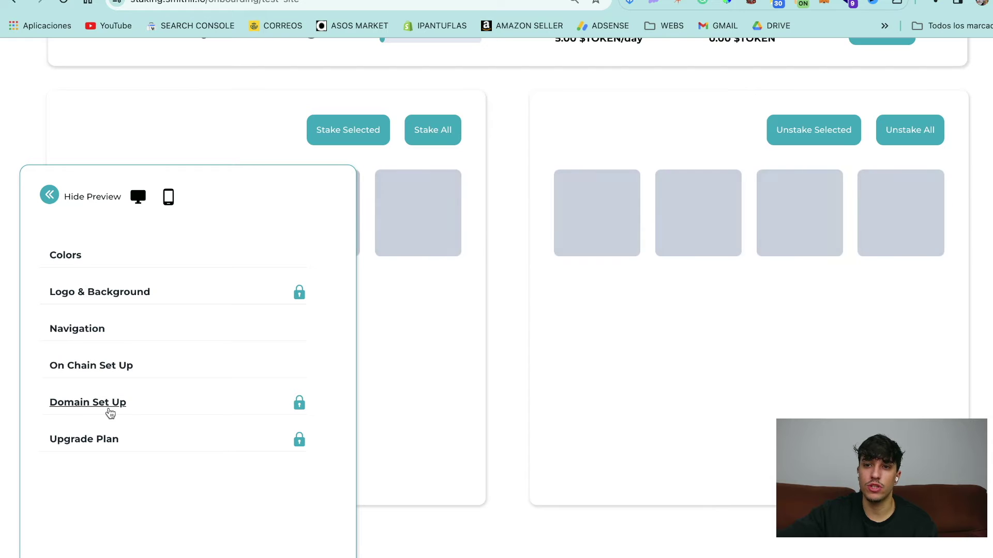
{"action": "scroll", "coordinate": [358, 482], "scroll_direction": "up", "scroll_amount": 2}
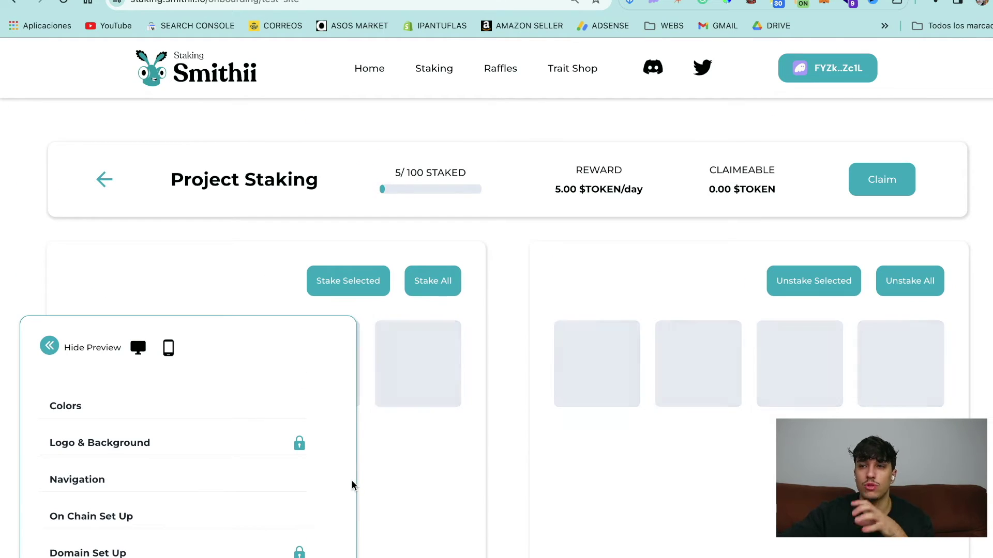
{"action": "scroll", "coordinate": [353, 486], "scroll_direction": "down", "scroll_amount": 3}
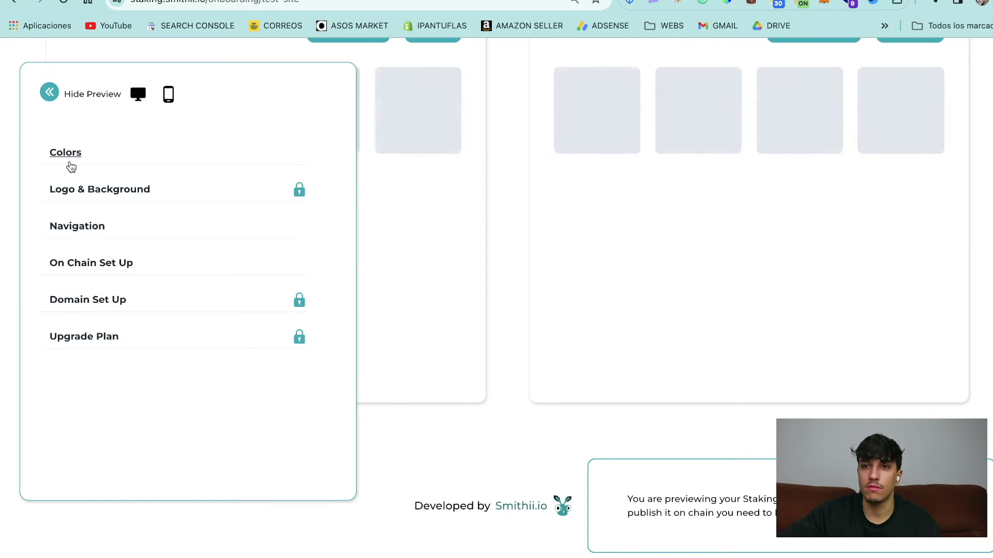
{"action": "left_click", "coordinate": [69, 166]}
{"action": "scroll", "coordinate": [232, 275], "scroll_direction": "down", "scroll_amount": 2}
{"action": "scroll", "coordinate": [288, 188], "scroll_direction": "up", "scroll_amount": 3}
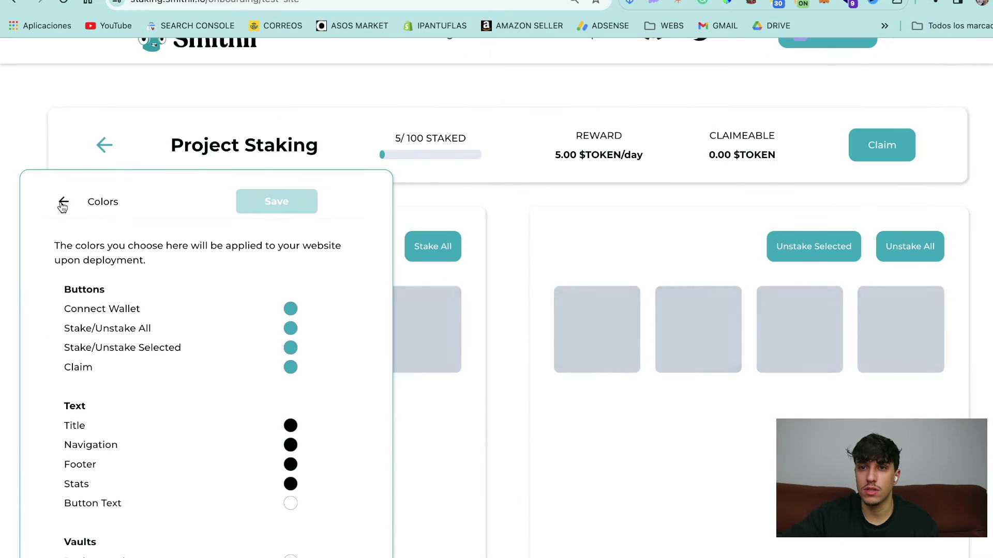
{"action": "left_click", "coordinate": [63, 201]}
{"action": "left_click", "coordinate": [78, 445]}
{"action": "scroll", "coordinate": [404, 186], "scroll_direction": "up", "scroll_amount": 1}
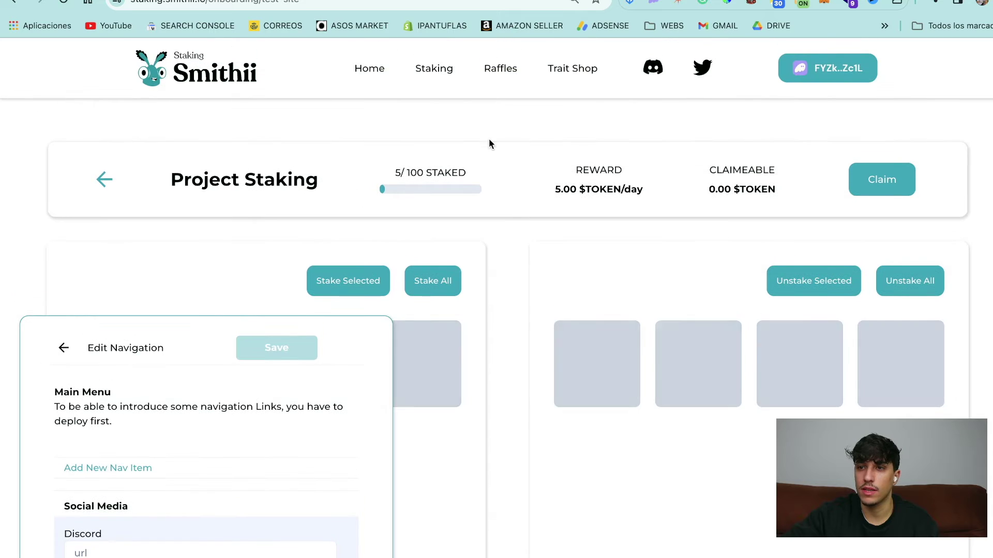
{"action": "scroll", "coordinate": [238, 257], "scroll_direction": "down", "scroll_amount": 3}
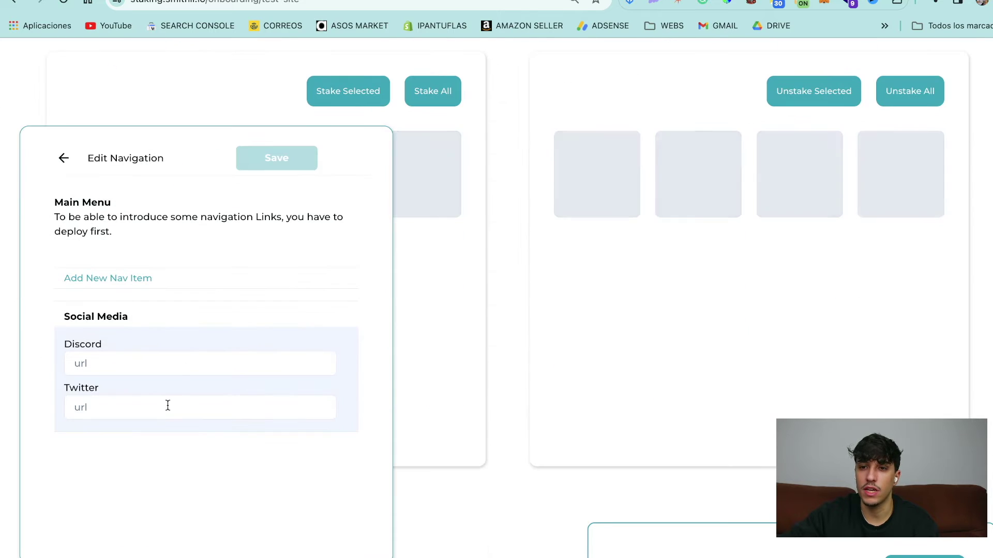
{"action": "left_click", "coordinate": [63, 159]}
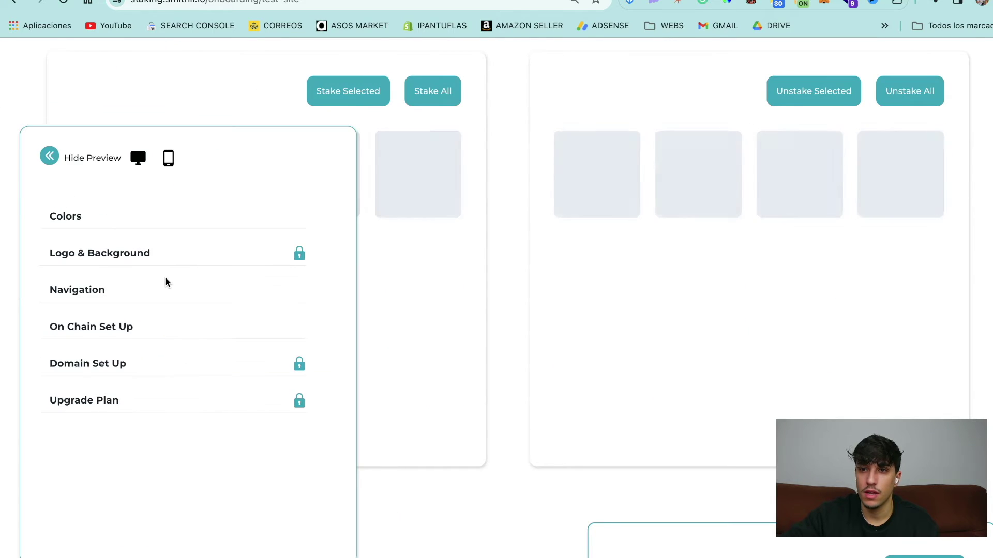
{"action": "left_click", "coordinate": [114, 327]}
{"action": "scroll", "coordinate": [174, 349], "scroll_direction": "down", "scroll_amount": 1}
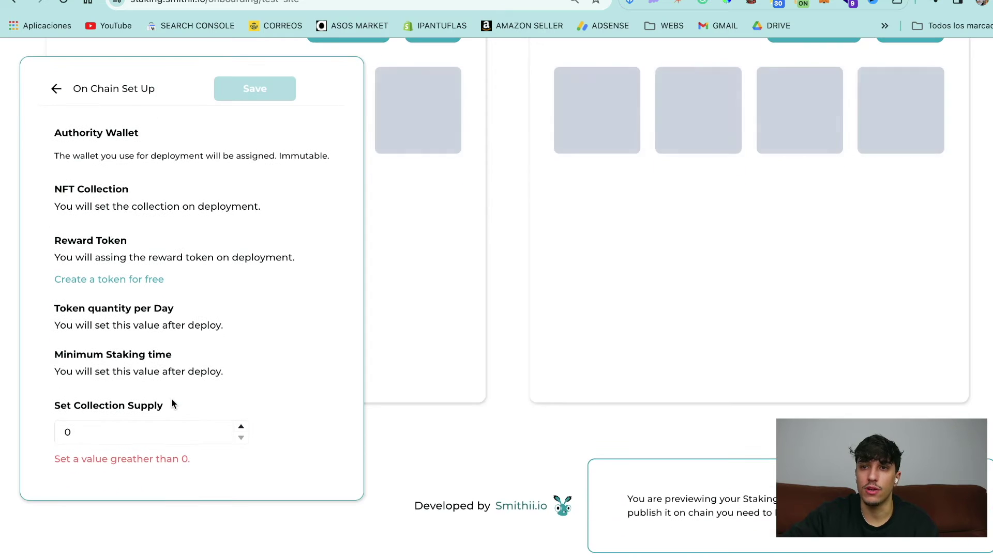
{"action": "scroll", "coordinate": [155, 372], "scroll_direction": "up", "scroll_amount": 3}
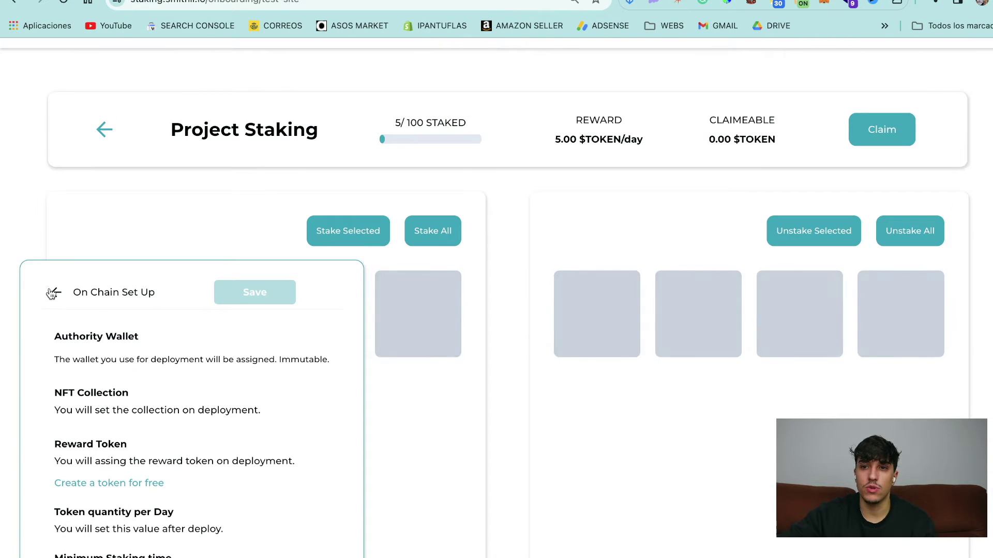
{"action": "left_click", "coordinate": [55, 292]}
{"action": "scroll", "coordinate": [197, 390], "scroll_direction": "down", "scroll_amount": 1}
{"action": "scroll", "coordinate": [197, 390], "scroll_direction": "up", "scroll_amount": 3}
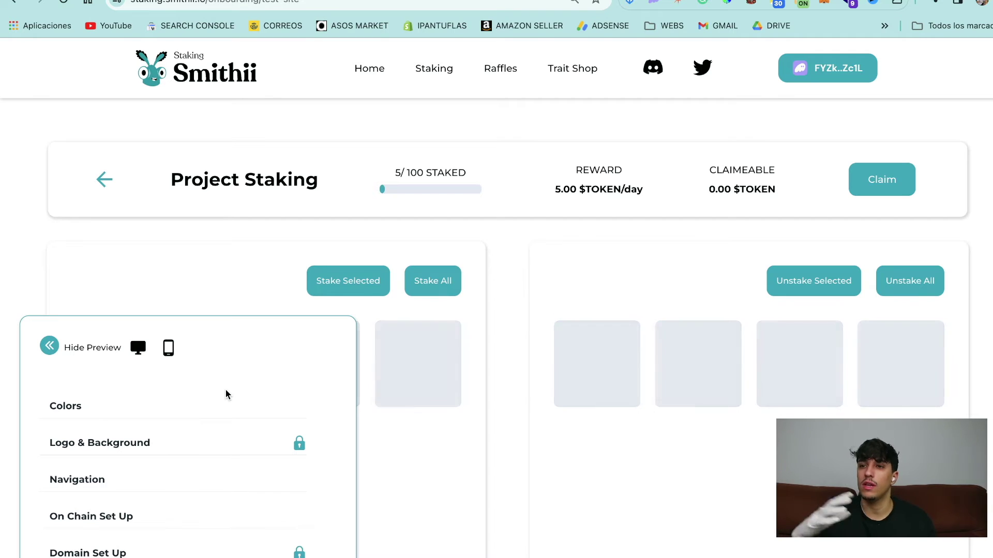
{"action": "scroll", "coordinate": [589, 344], "scroll_direction": "down", "scroll_amount": 3}
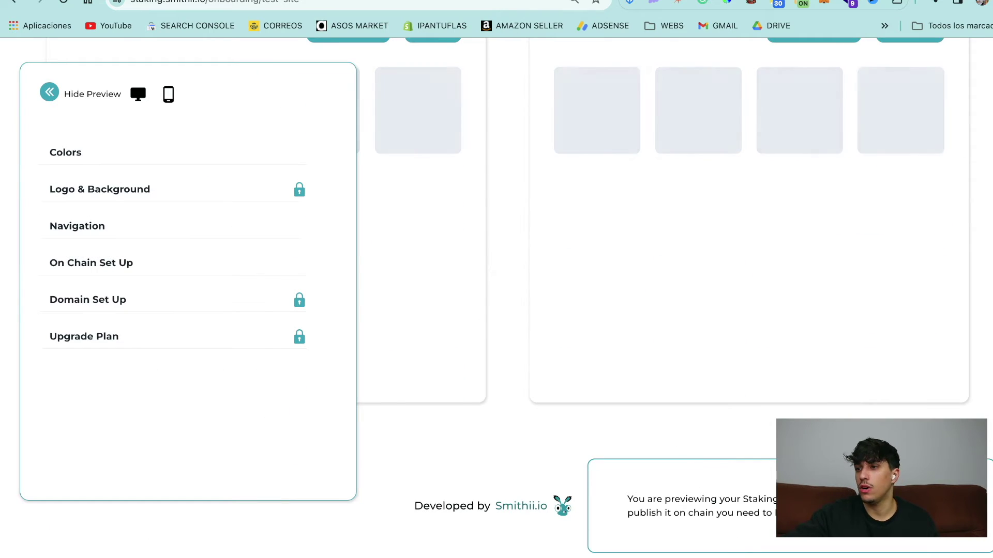
{"action": "scroll", "coordinate": [663, 453], "scroll_direction": "up", "scroll_amount": 2}
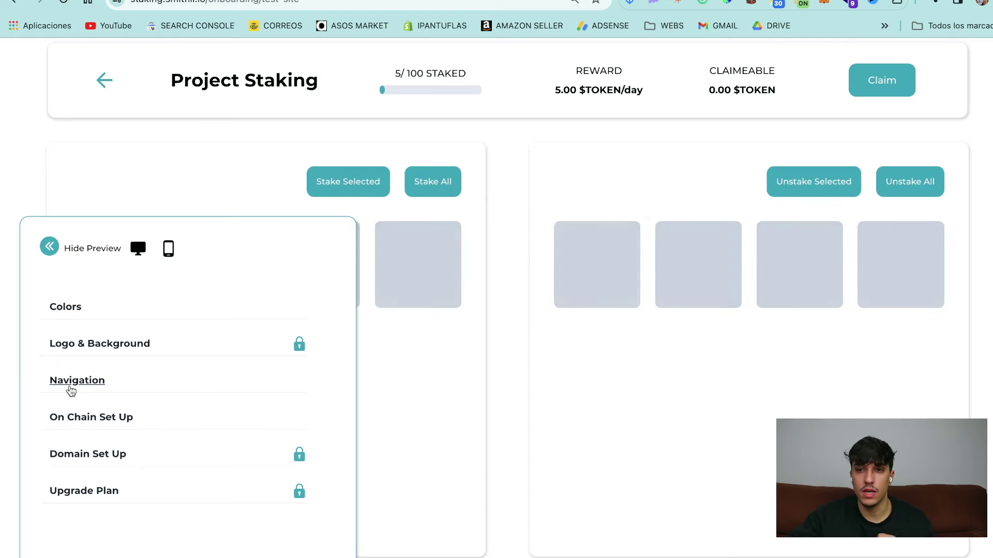
Step: Set the collection supply to 333 in On Chain Set Up and save it
{"action": "left_click", "coordinate": [96, 417]}
{"action": "scroll", "coordinate": [237, 346], "scroll_direction": "down", "scroll_amount": 2}
{"action": "left_click", "coordinate": [239, 448]}
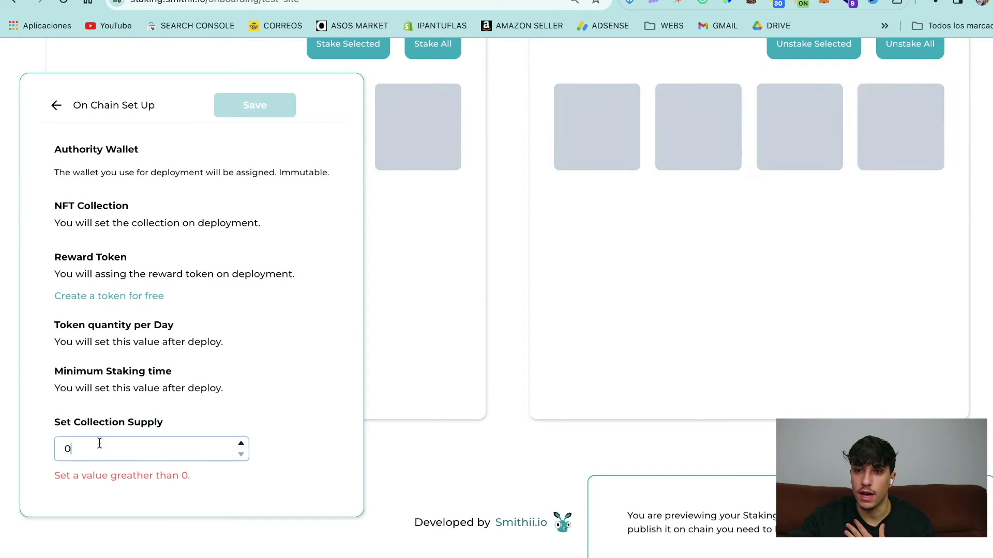
{"action": "type", "text": "3"}
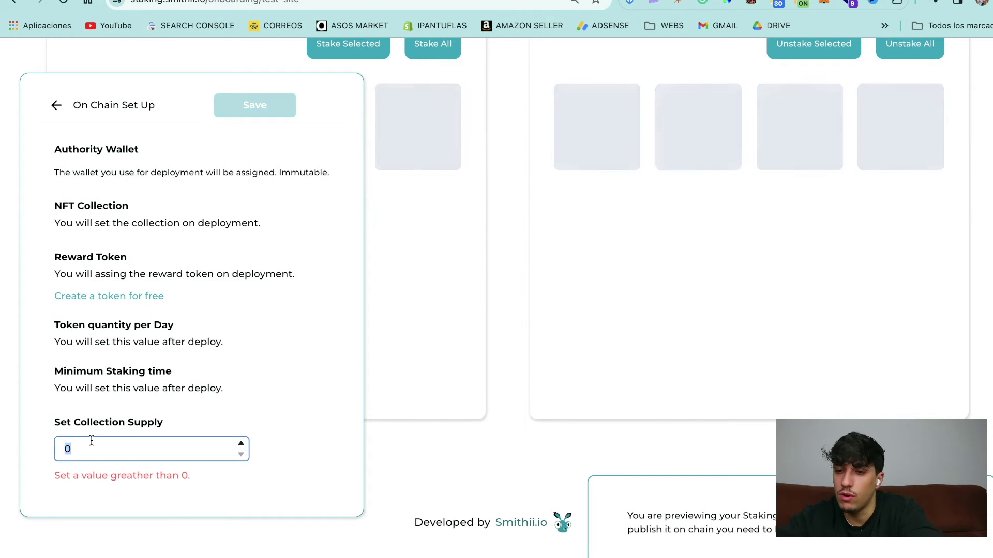
{"action": "type", "text": "33"}
{"action": "left_click", "coordinate": [232, 416]}
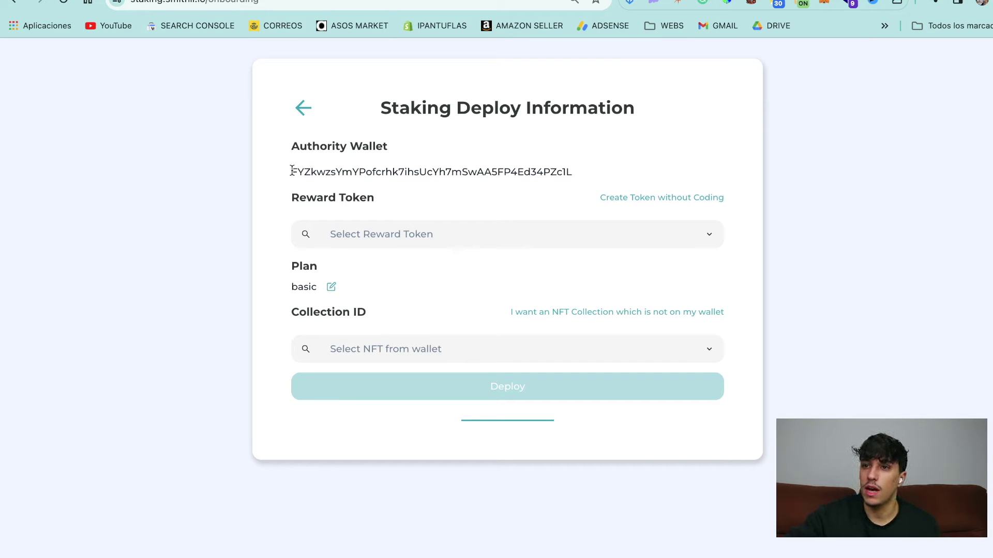
Step: Choose the dog-avatar token from the wallet as the staking reward token
{"action": "left_click_drag", "start_coordinate": [292, 172], "coordinate": [572, 173]}
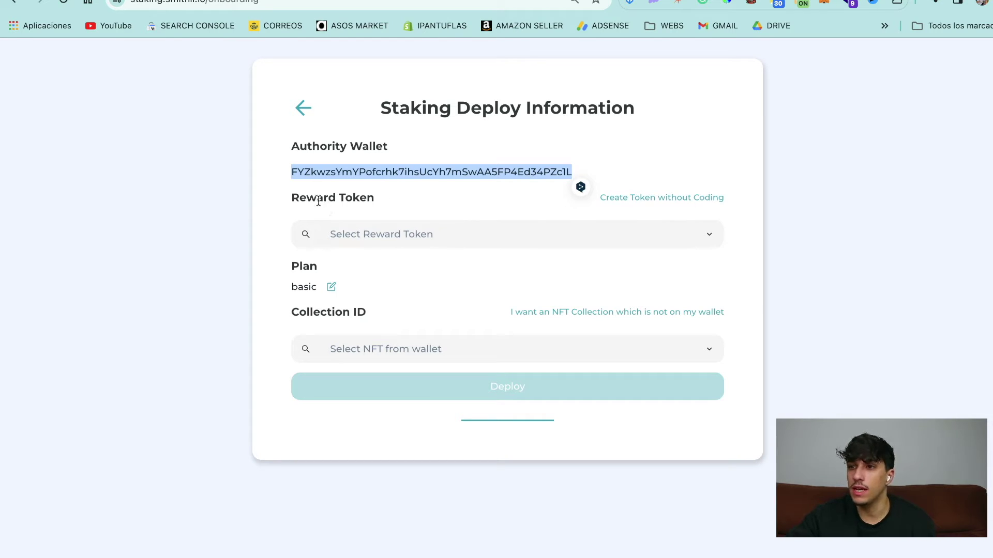
{"action": "left_click", "coordinate": [366, 198]}
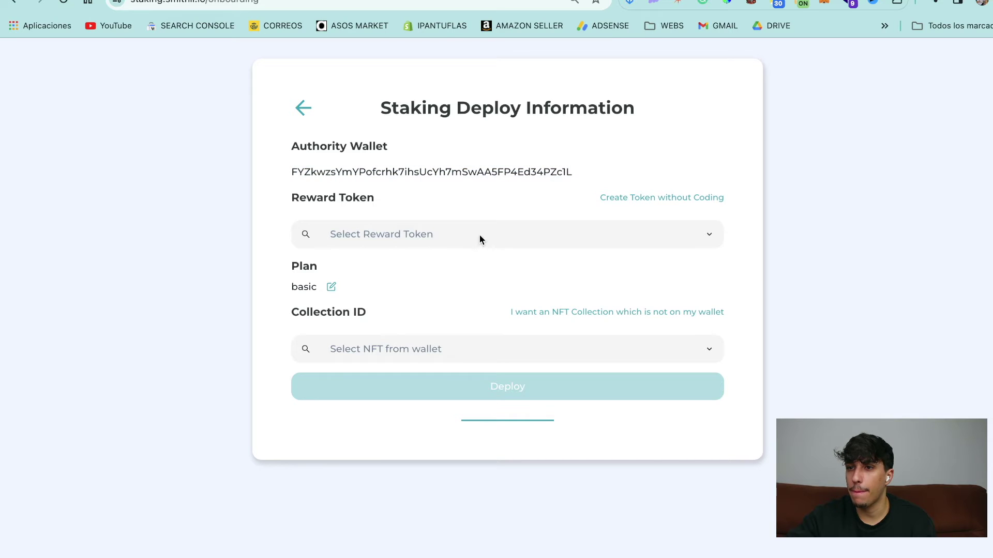
{"action": "left_click", "coordinate": [479, 235]}
{"action": "left_click", "coordinate": [641, 147]}
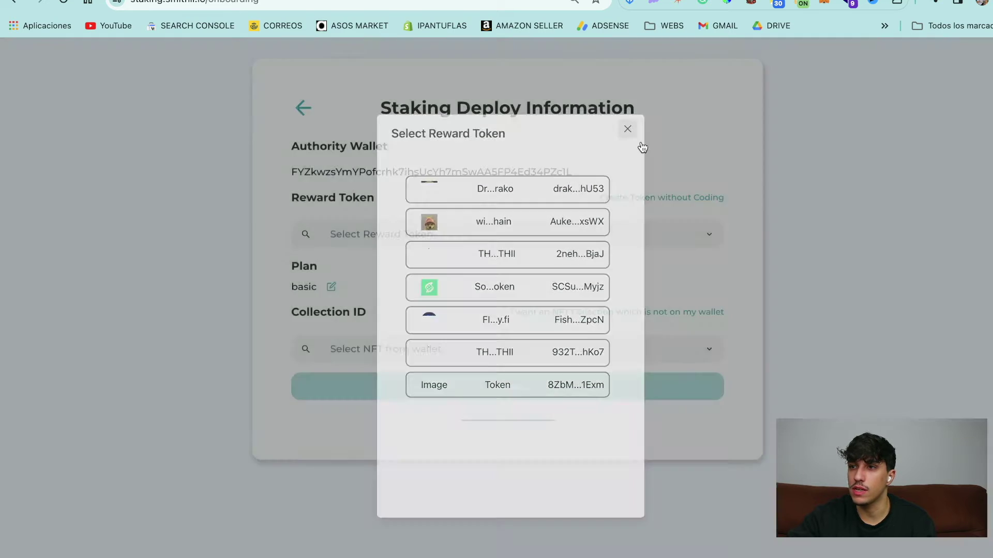
{"action": "right_click", "coordinate": [655, 201]}
{"action": "left_click", "coordinate": [676, 206]}
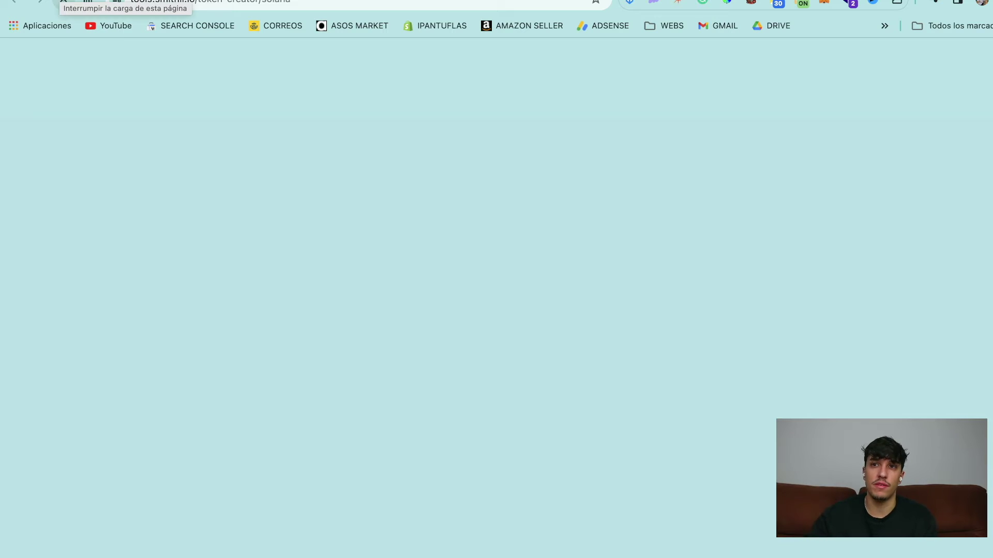
{"action": "left_click", "coordinate": [63, 1]}
{"action": "left_click", "coordinate": [370, 241]}
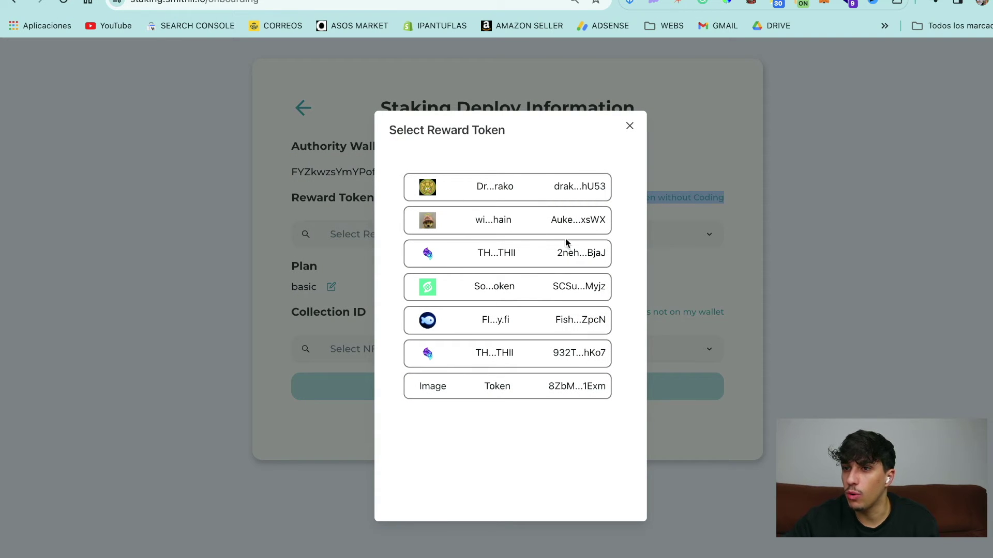
{"action": "left_click", "coordinate": [511, 217]}
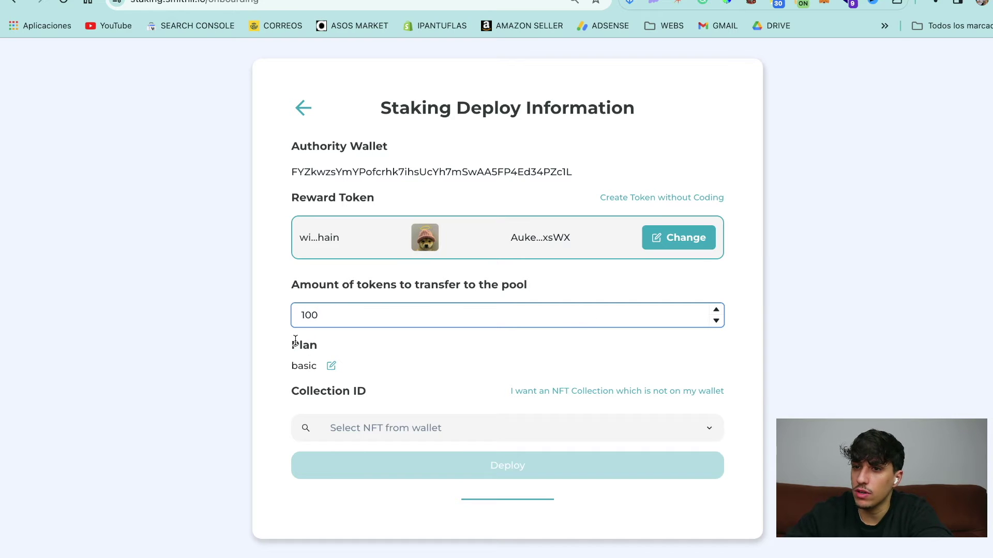
Step: Select Tillarys #362 from the wallet NFTs as the staking collection
{"action": "left_click", "coordinate": [548, 422]}
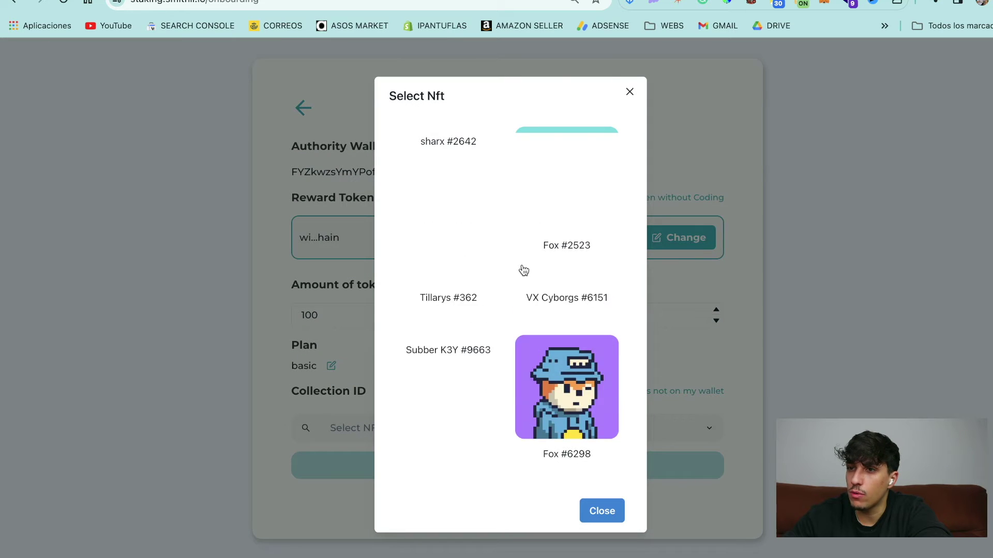
{"action": "left_click", "coordinate": [629, 93]}
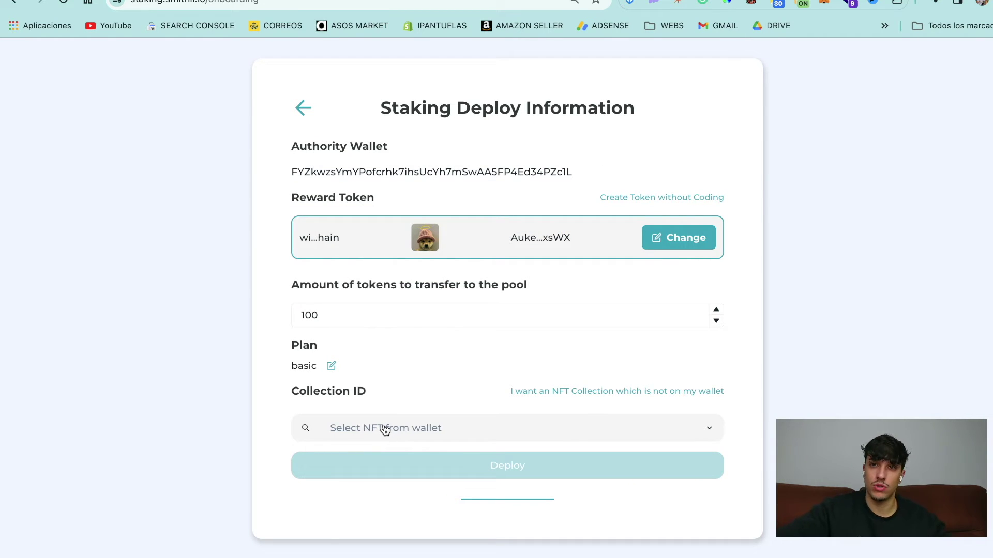
{"action": "left_click", "coordinate": [385, 425]}
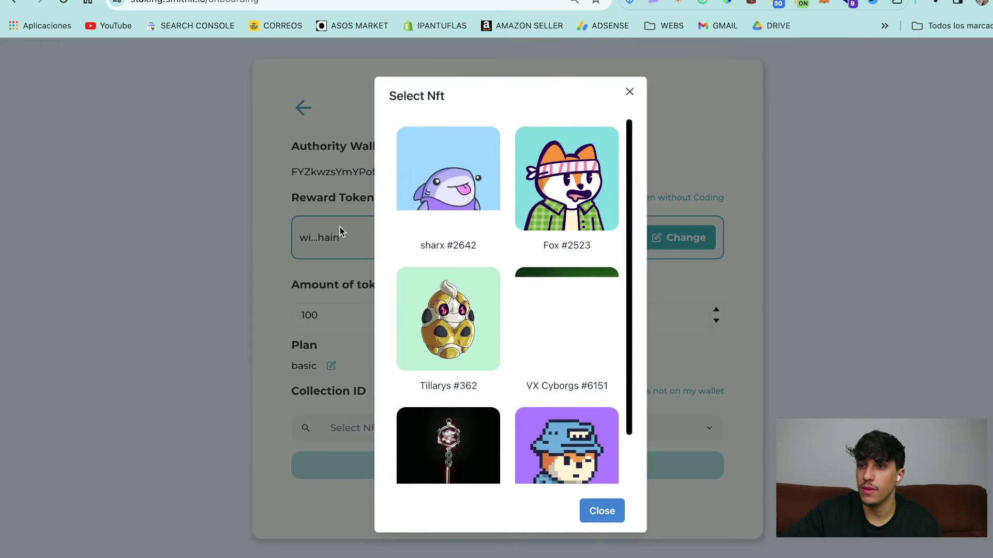
{"action": "left_click", "coordinate": [448, 309]}
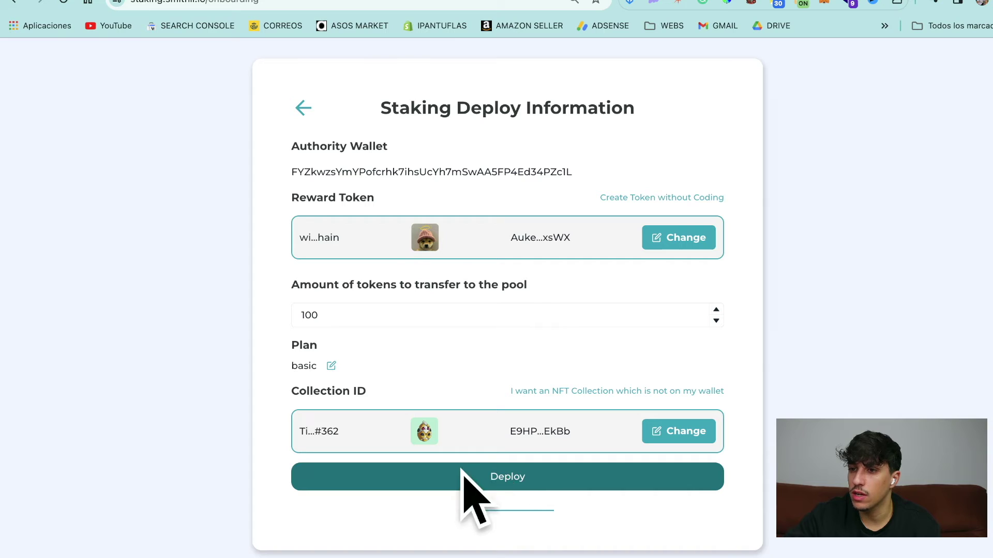
Step: Submit the deploy form, finish payment details and approve the pool transaction in the wallet
{"action": "left_click", "coordinate": [506, 483]}
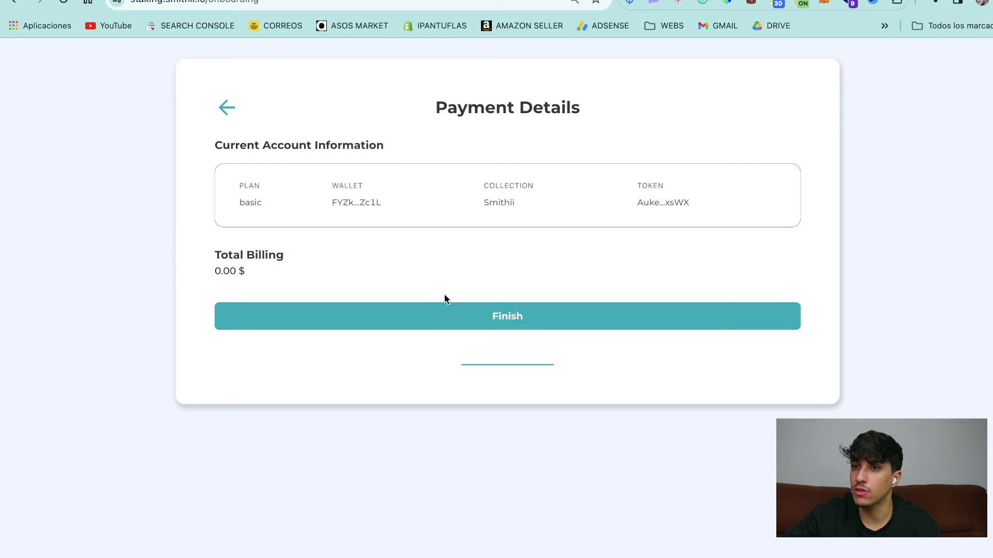
{"action": "left_click", "coordinate": [526, 315]}
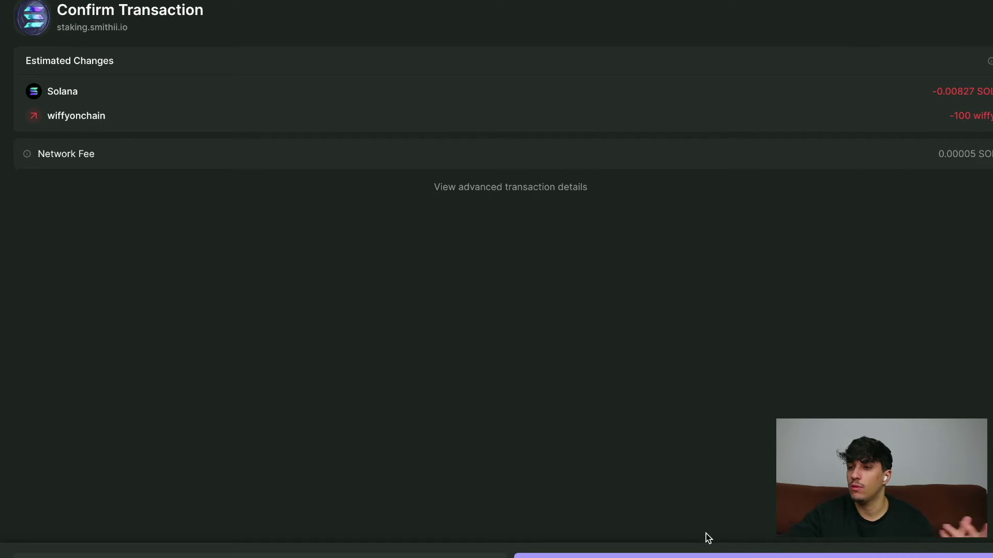
{"action": "left_click", "coordinate": [699, 555]}
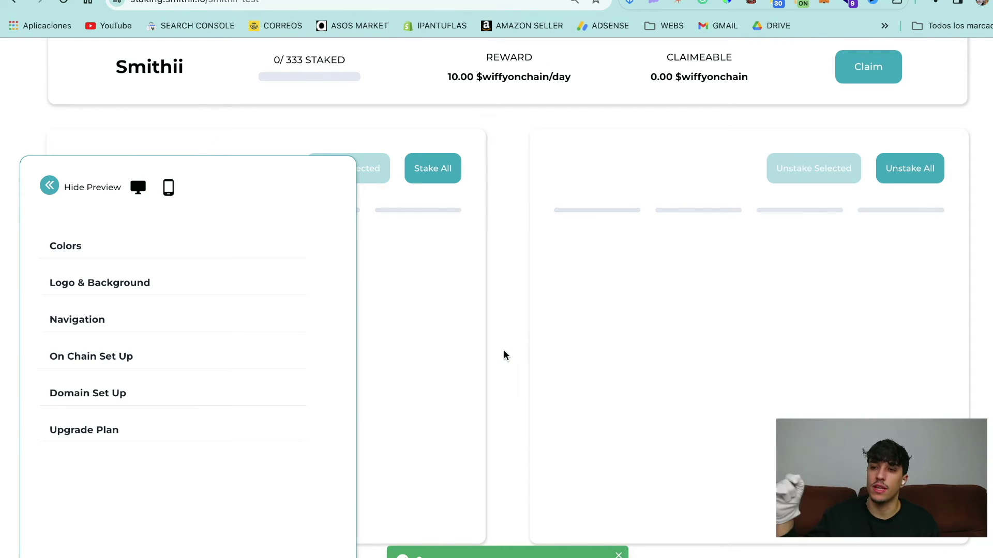
{"action": "scroll", "coordinate": [518, 340], "scroll_direction": "up", "scroll_amount": 3}
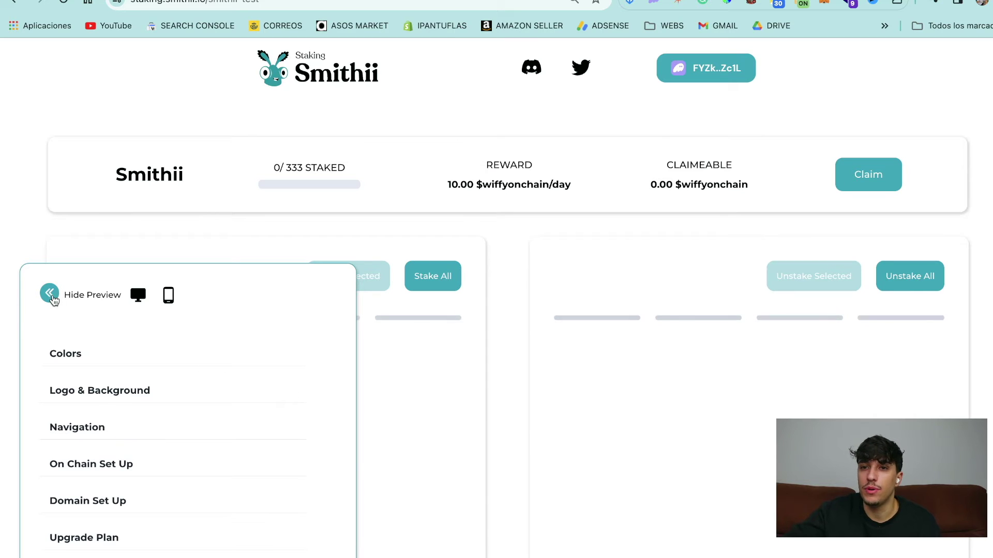
{"action": "left_click", "coordinate": [49, 293]}
{"action": "scroll", "coordinate": [935, 394], "scroll_direction": "down", "scroll_amount": 3}
{"action": "scroll", "coordinate": [486, 380], "scroll_direction": "up", "scroll_amount": 3}
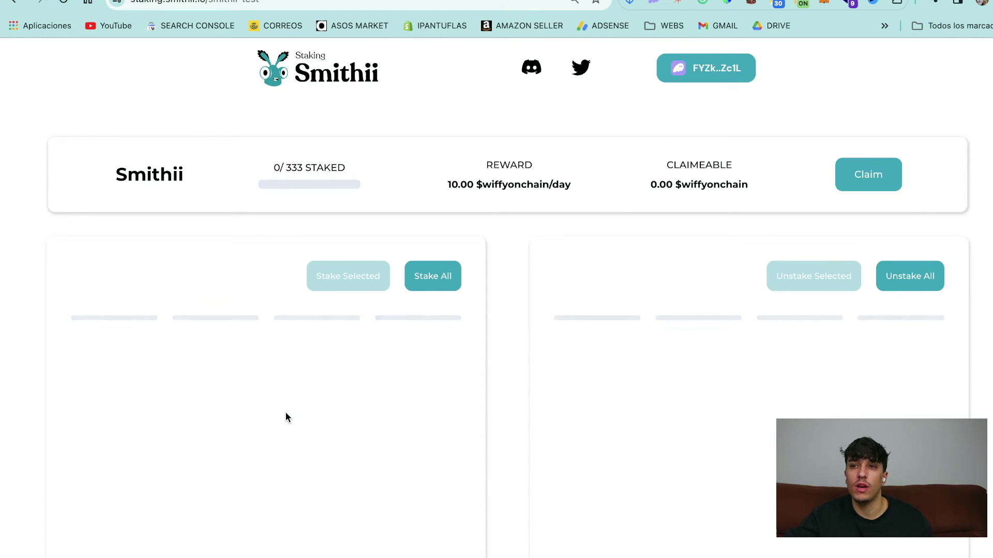
{"action": "scroll", "coordinate": [195, 434], "scroll_direction": "down", "scroll_amount": 3}
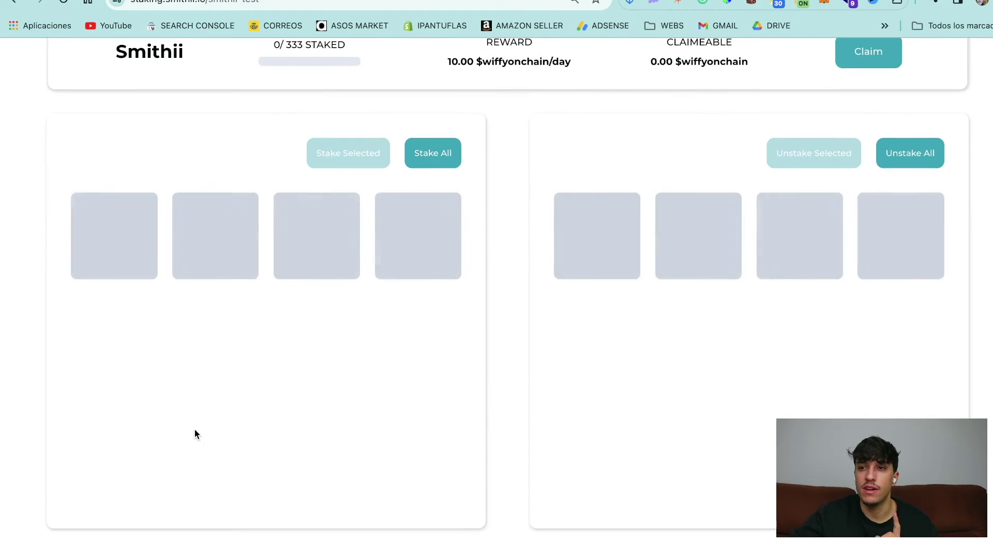
{"action": "left_click", "coordinate": [30, 528]}
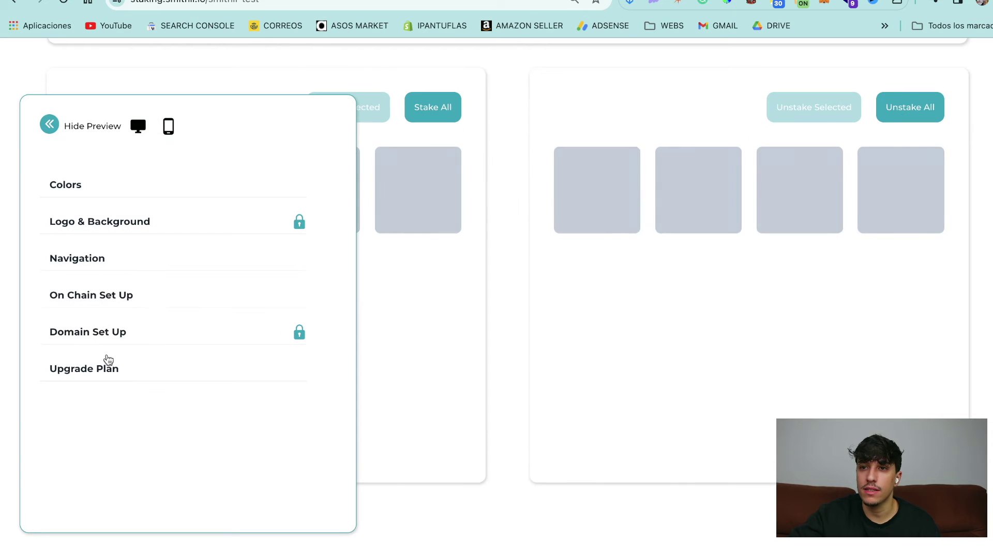
{"action": "scroll", "coordinate": [126, 307], "scroll_direction": "up", "scroll_amount": 2}
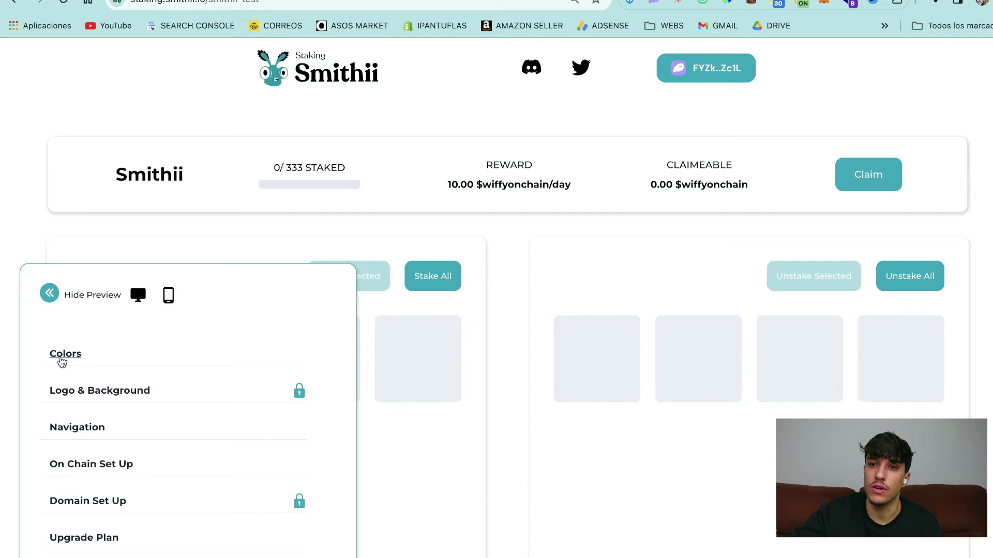
Step: Change the connect wallet button colour and save the purple colour scheme
{"action": "left_click", "coordinate": [59, 359]}
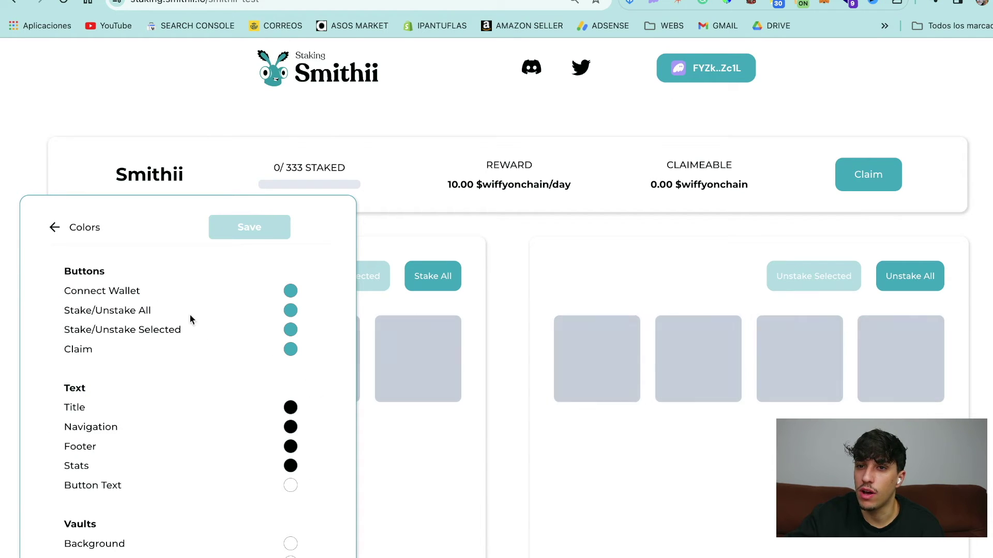
{"action": "scroll", "coordinate": [290, 434], "scroll_direction": "down", "scroll_amount": 1}
{"action": "scroll", "coordinate": [285, 492], "scroll_direction": "down", "scroll_amount": 2}
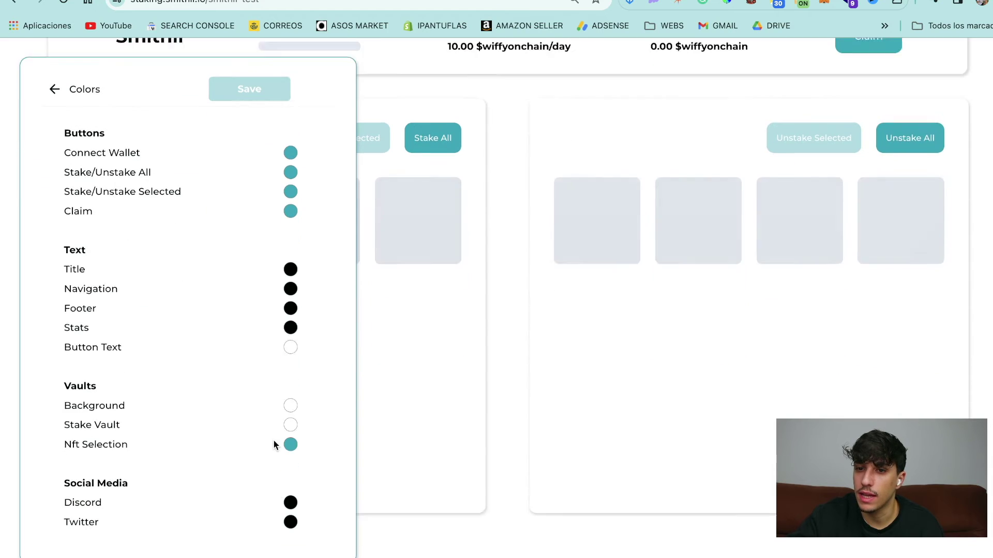
{"action": "scroll", "coordinate": [229, 478], "scroll_direction": "up", "scroll_amount": 1}
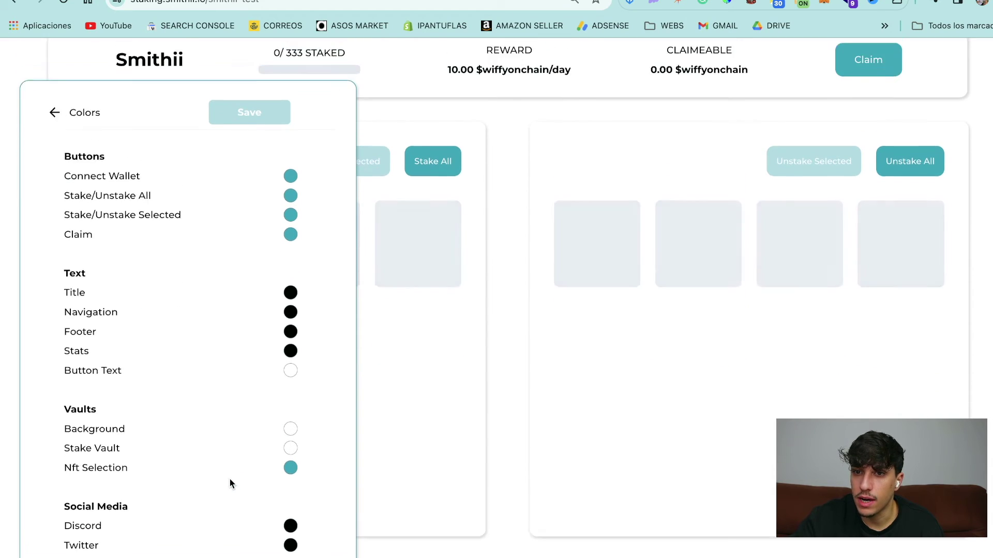
{"action": "scroll", "coordinate": [228, 476], "scroll_direction": "up", "scroll_amount": 2}
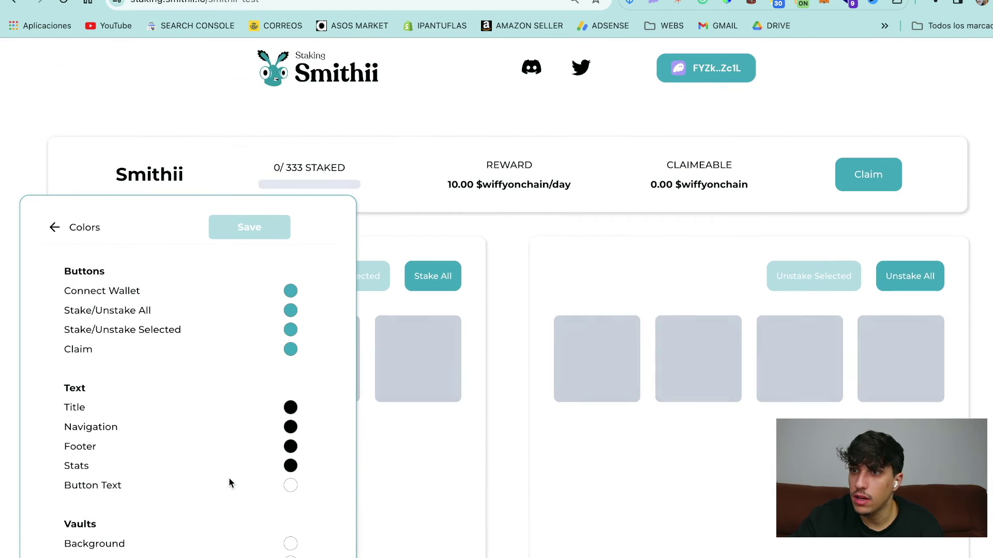
{"action": "left_click", "coordinate": [291, 291]}
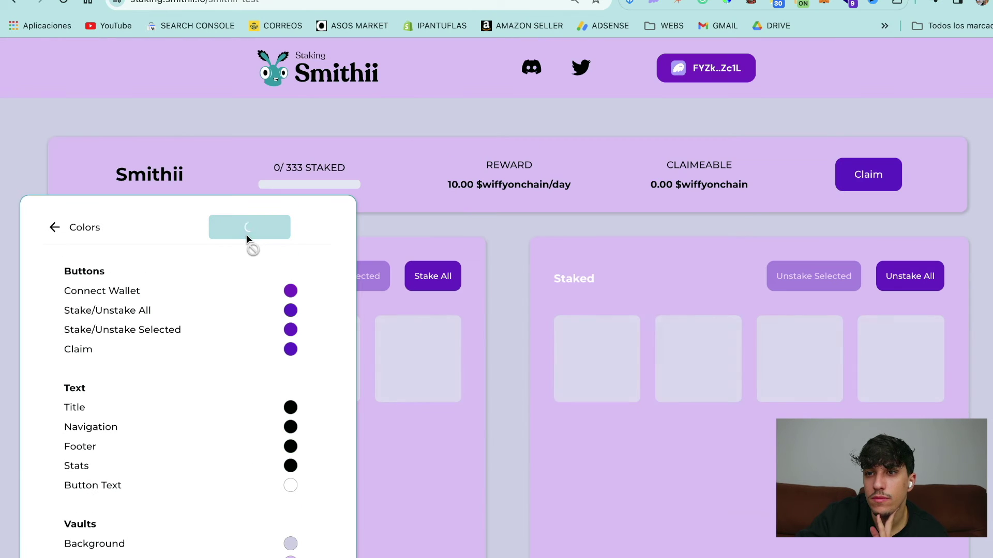
{"action": "left_click", "coordinate": [247, 235]}
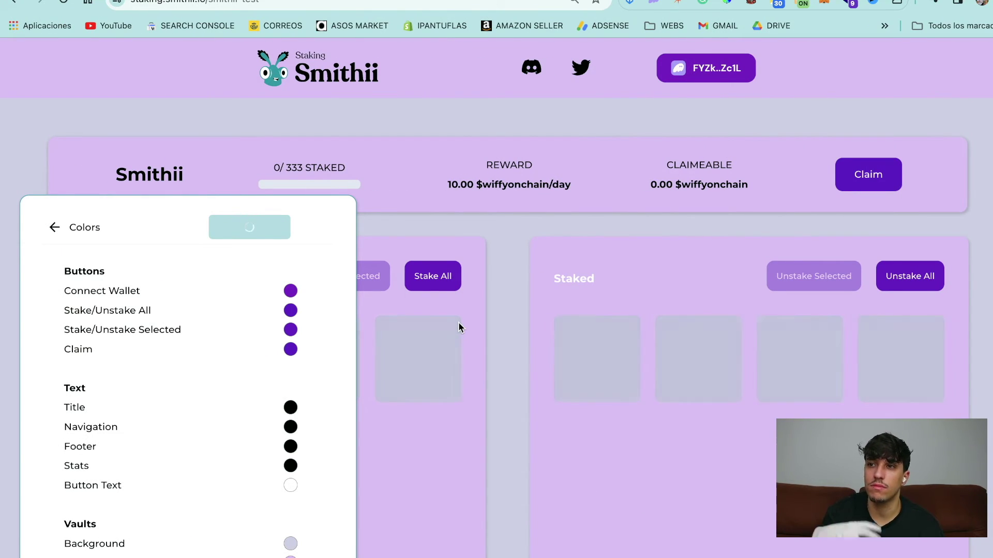
Step: Collapse the settings panel to preview the purple staking site
{"action": "left_click", "coordinate": [56, 228]}
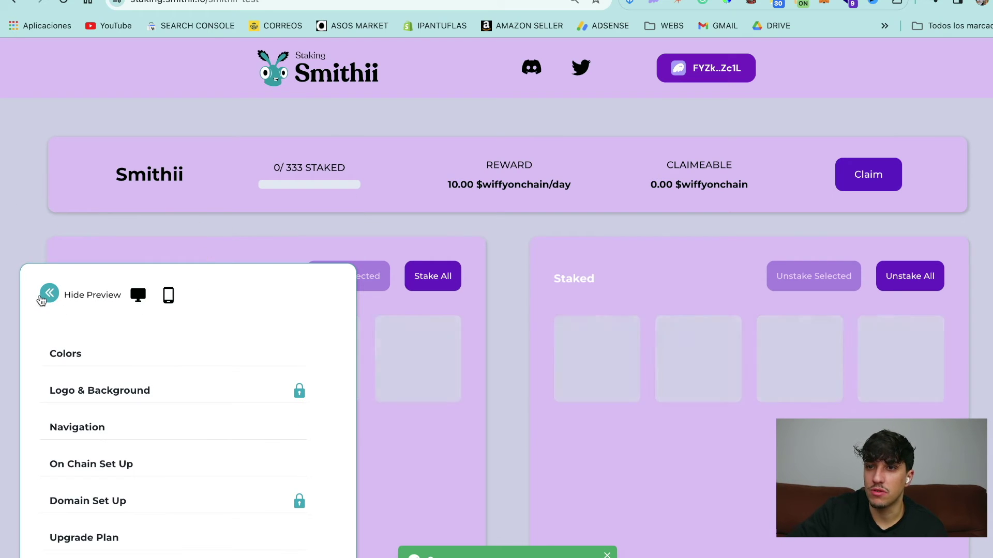
{"action": "left_click", "coordinate": [46, 299]}
{"action": "scroll", "coordinate": [148, 270], "scroll_direction": "down", "scroll_amount": 3}
{"action": "scroll", "coordinate": [148, 271], "scroll_direction": "up", "scroll_amount": 3}
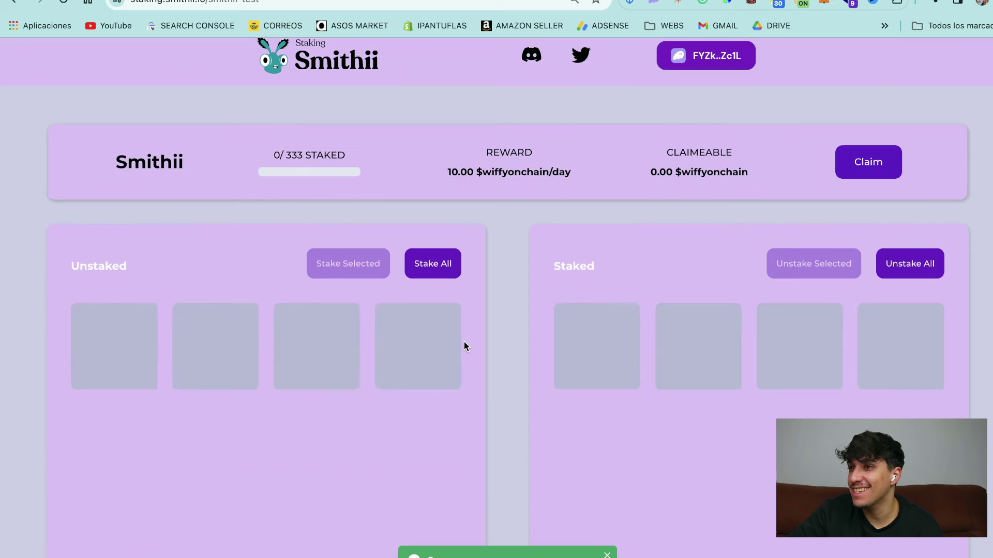
{"action": "left_click_drag", "start_coordinate": [272, 2], "coordinate": [223, 4]}
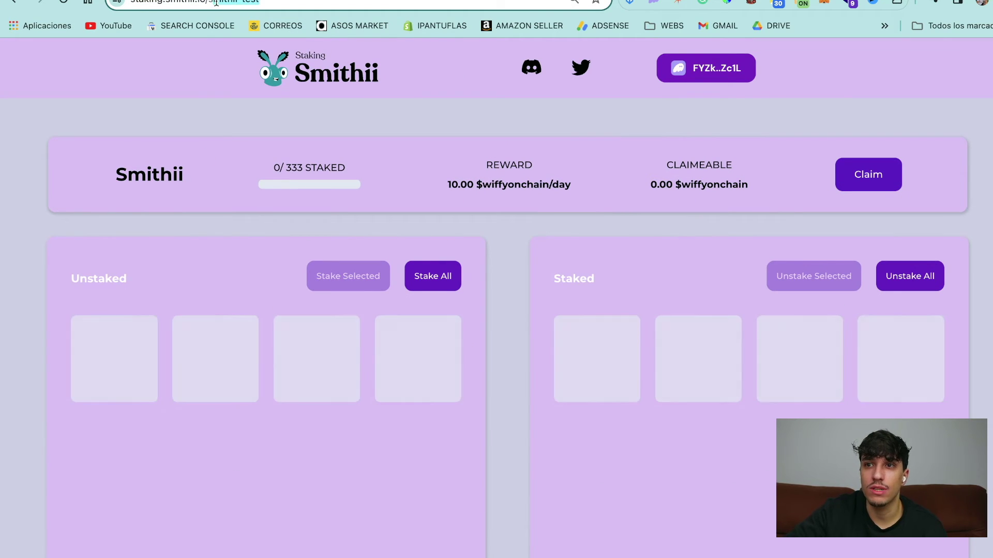
{"action": "scroll", "coordinate": [186, 434], "scroll_direction": "down", "scroll_amount": 2}
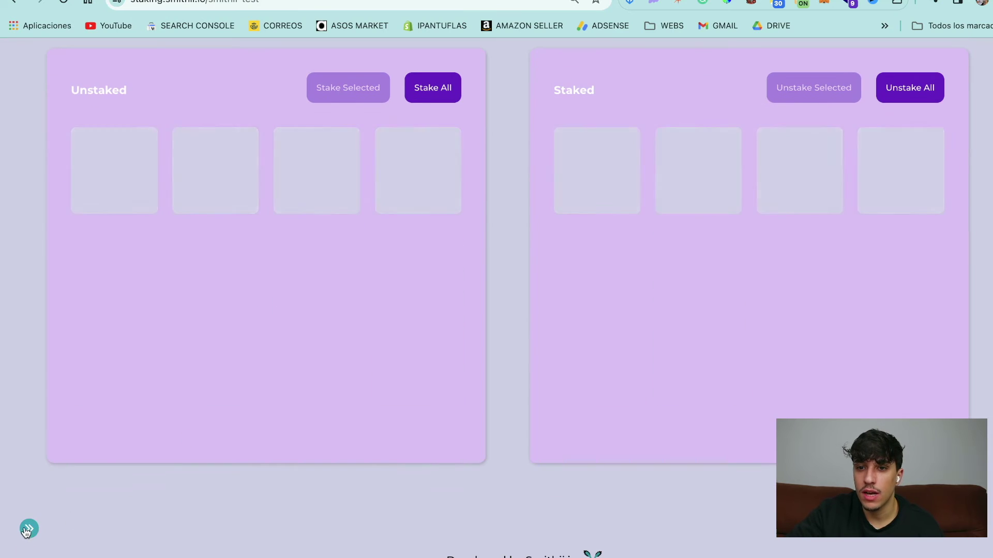
{"action": "left_click", "coordinate": [28, 528]}
Step: Add 'magic eden' and 'tools' links with their URLs to the navigation menu
{"action": "left_click", "coordinate": [71, 262]}
{"action": "scroll", "coordinate": [71, 265], "scroll_direction": "up", "scroll_amount": 2}
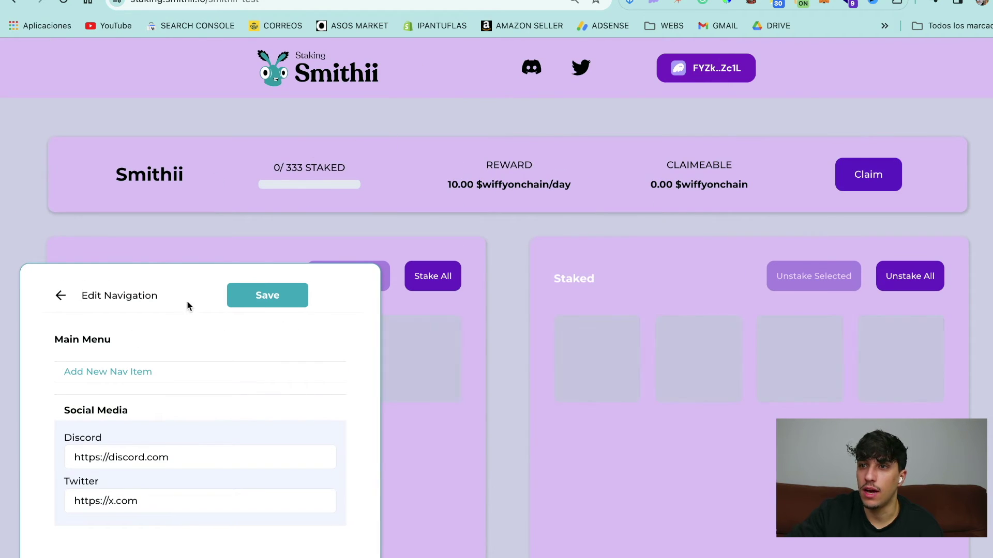
{"action": "left_click", "coordinate": [138, 369]}
{"action": "left_click", "coordinate": [169, 409]}
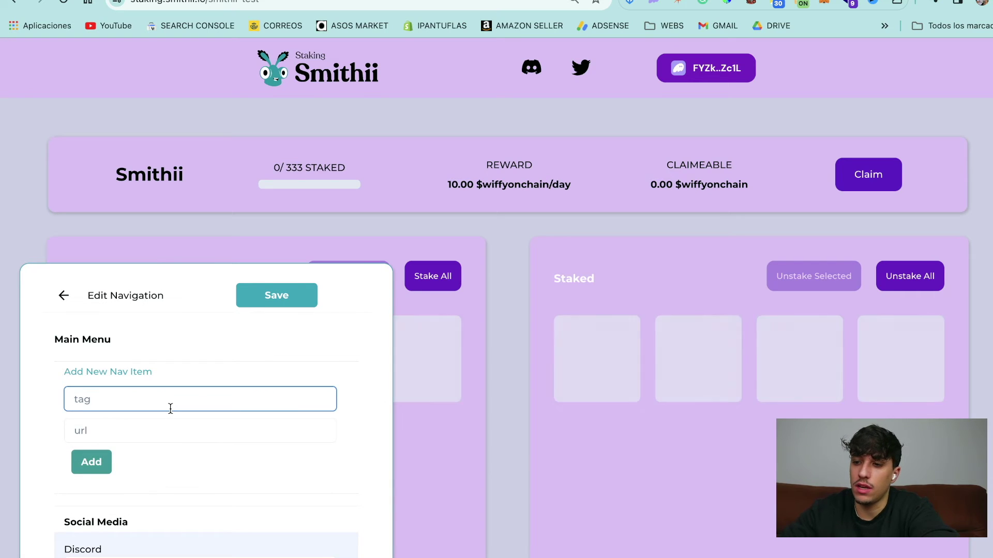
{"action": "type", "text": "ma"}
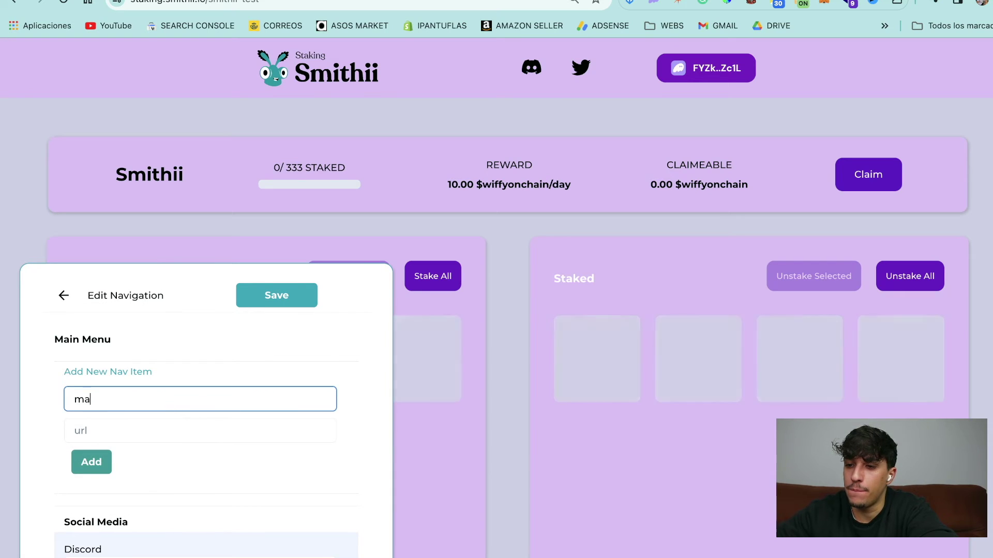
{"action": "type", "text": "gice"}
{"action": "key", "text": "BackSpace"}
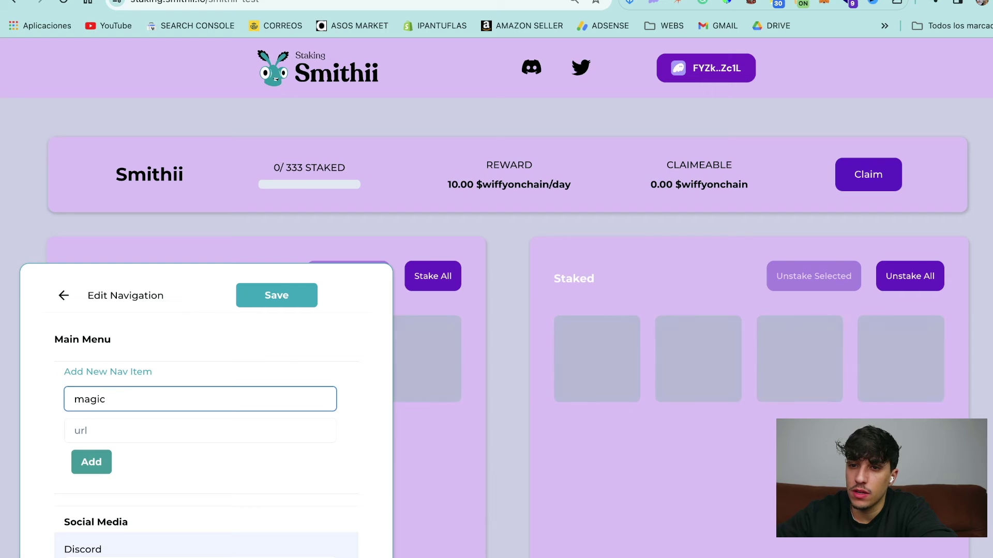
{"action": "type", "text": "n"}
{"action": "key", "text": "Tab"}
{"action": "type", "text": "magiceden"}
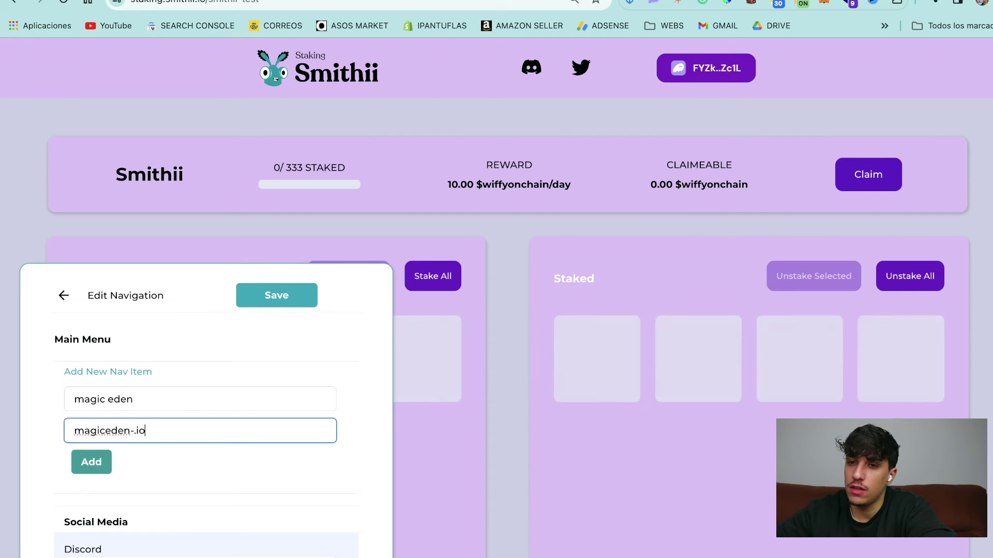
{"action": "type", "text": "i"}
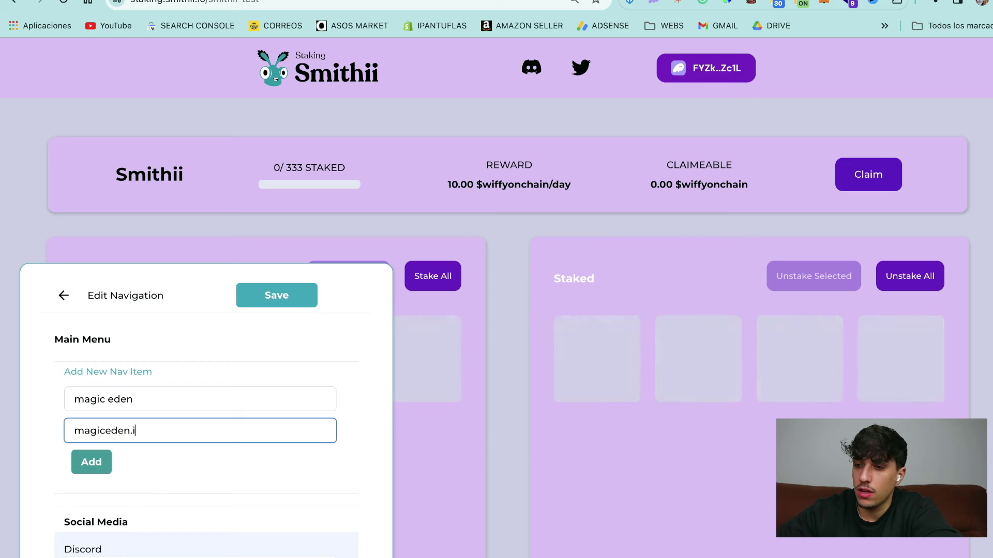
{"action": "type", "text": "o"}
{"action": "left_click", "coordinate": [98, 464]}
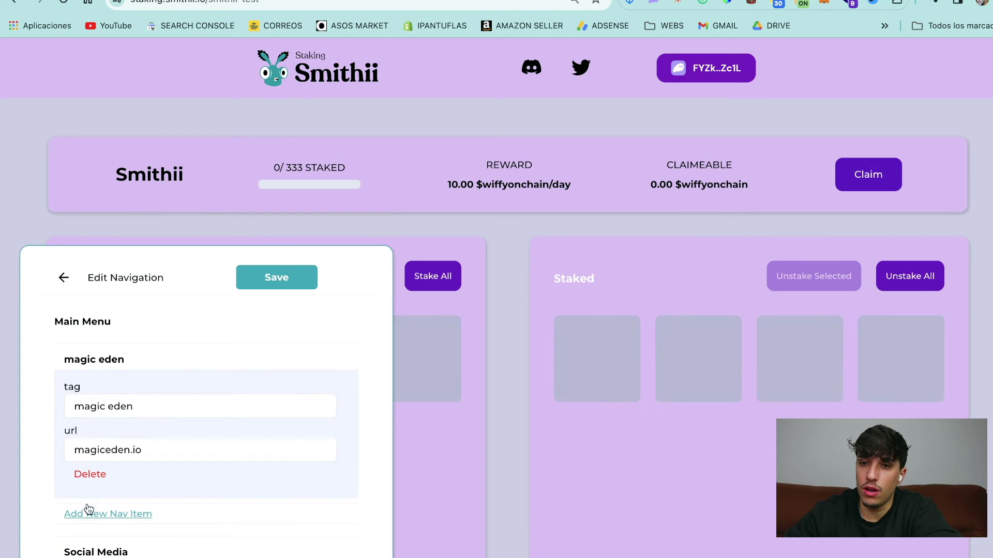
{"action": "left_click", "coordinate": [105, 518]}
{"action": "left_click", "coordinate": [118, 429]}
{"action": "triple_click", "coordinate": [117, 429]}
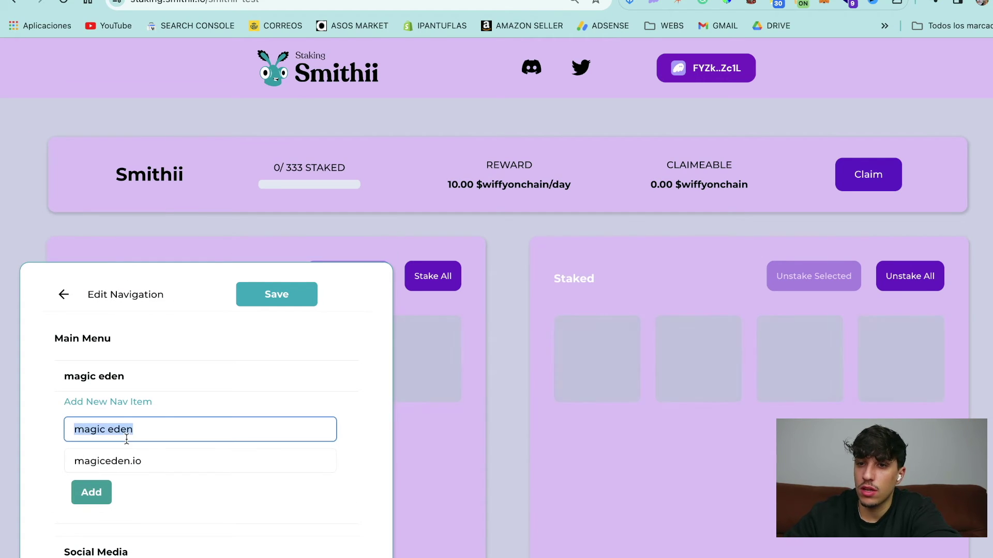
{"action": "type", "text": "tools"}
{"action": "triple_click", "coordinate": [142, 461]}
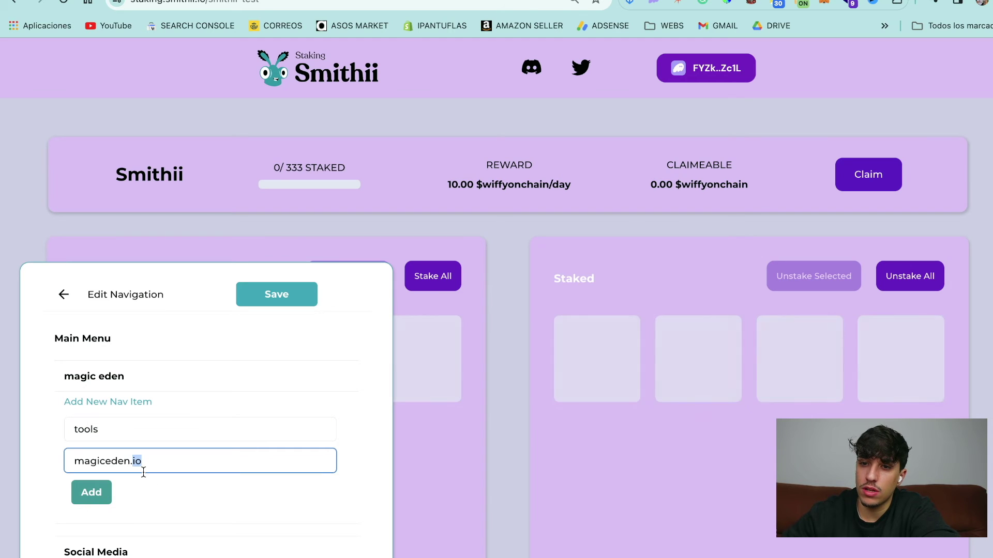
{"action": "type", "text": "tools.smith"}
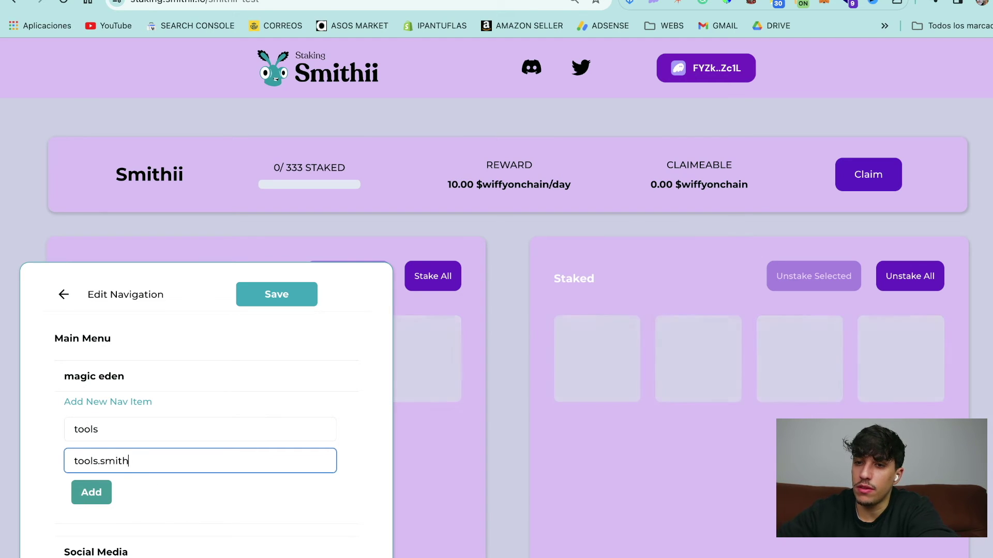
{"action": "type", "text": "ii.o"}
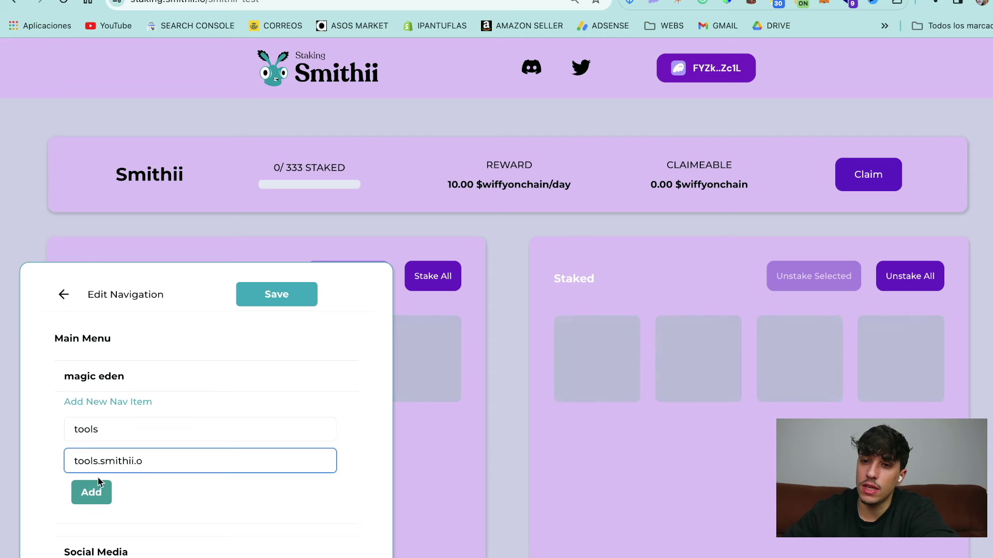
{"action": "left_click", "coordinate": [94, 489]}
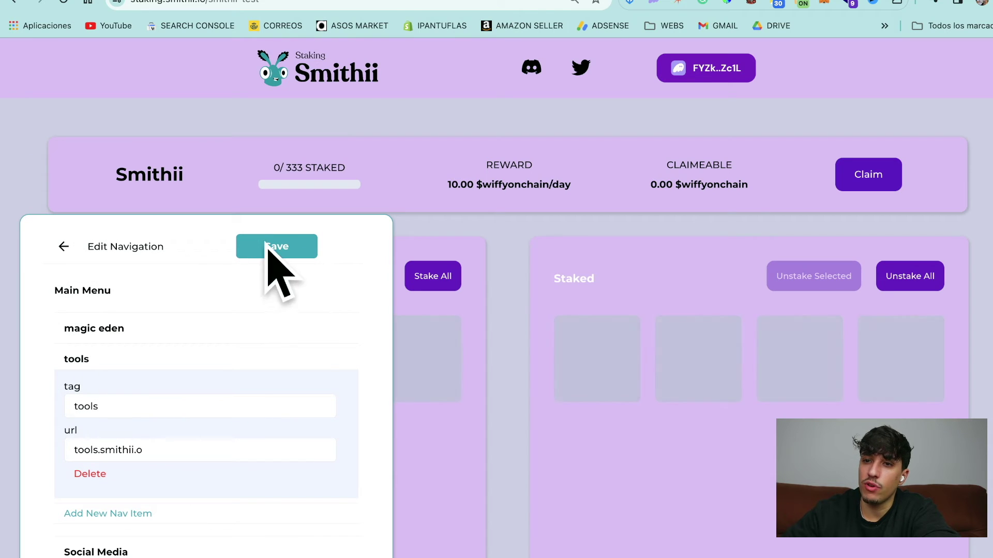
Step: Save the navigation changes and test the new Magic Eden link
{"action": "left_click", "coordinate": [267, 247]}
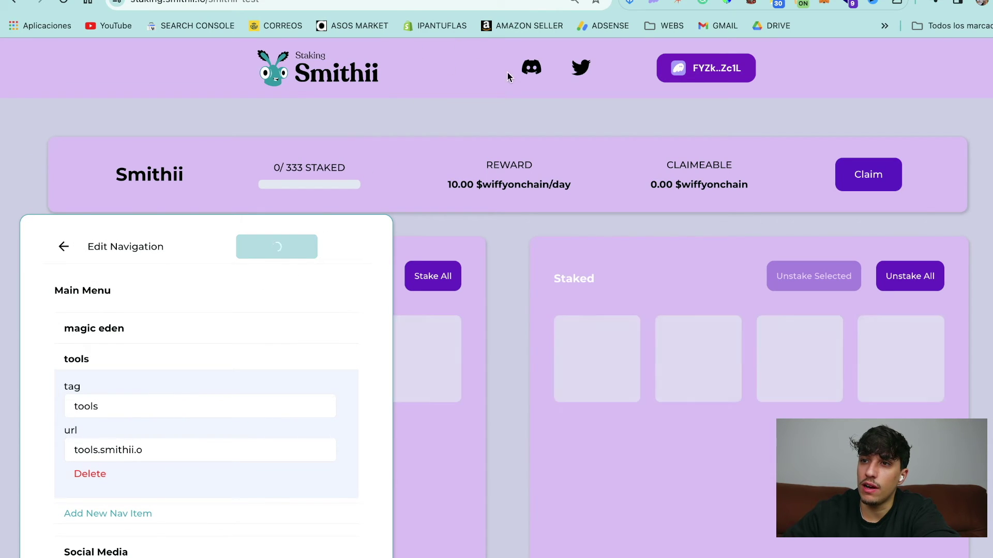
{"action": "key", "text": "ctrl+super+f"}
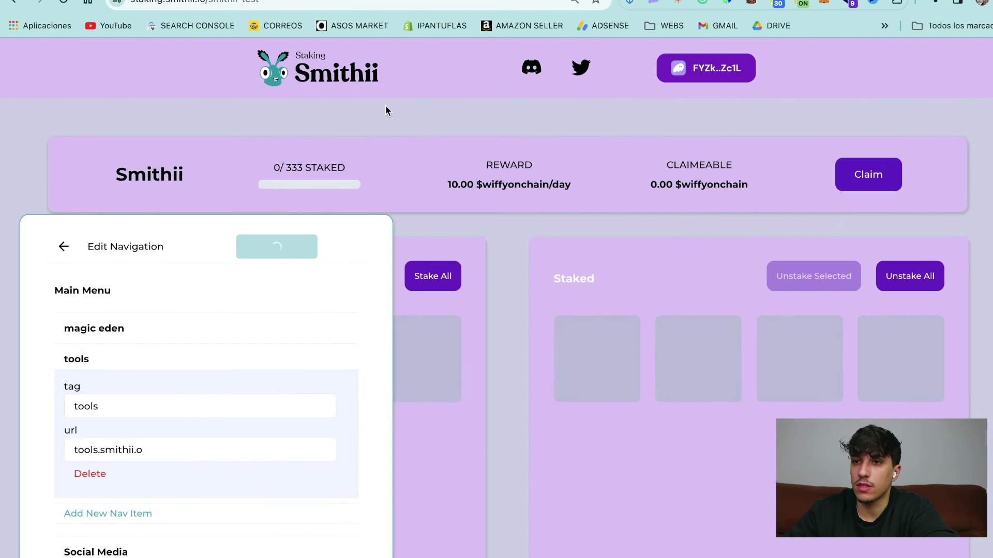
{"action": "right_click", "coordinate": [460, 76]}
{"action": "left_click", "coordinate": [407, 17]}
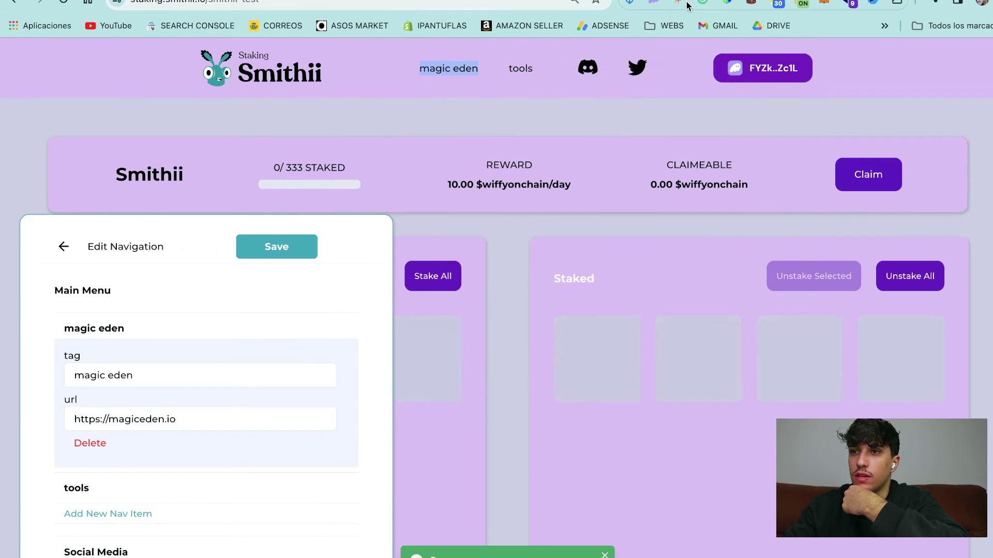
{"action": "left_click", "coordinate": [449, 69]}
{"action": "left_click", "coordinate": [205, 7]}
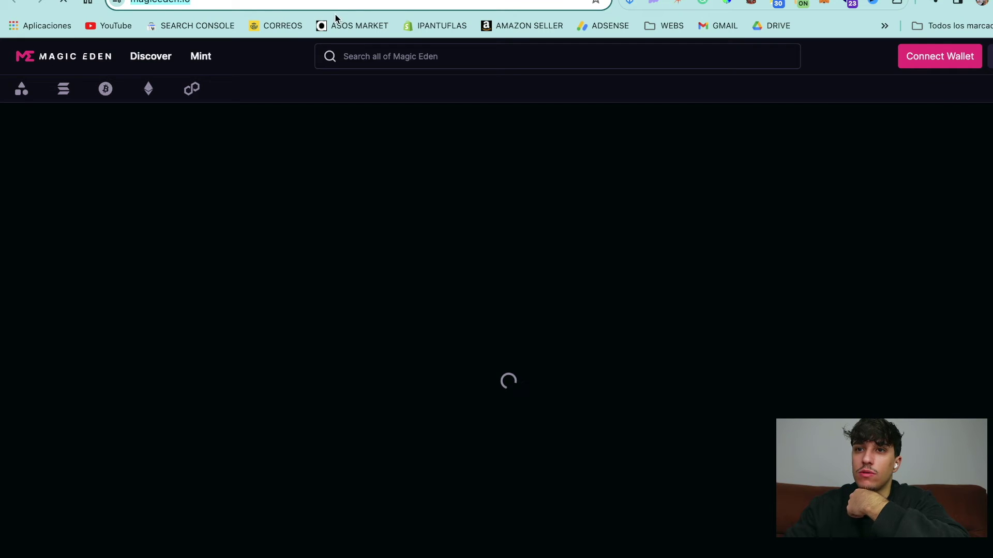
{"action": "key", "text": "alt+Left"}
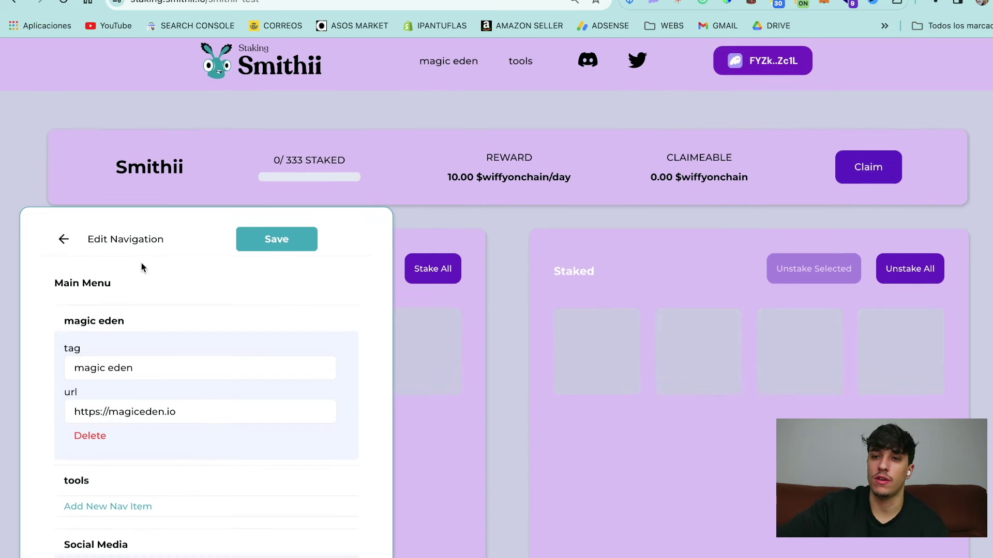
{"action": "scroll", "coordinate": [140, 262], "scroll_direction": "down", "scroll_amount": 3}
Step: Append /Smithii_io to the Twitter URL and /tillarys to the Discord URL, then save
{"action": "left_click", "coordinate": [101, 432]}
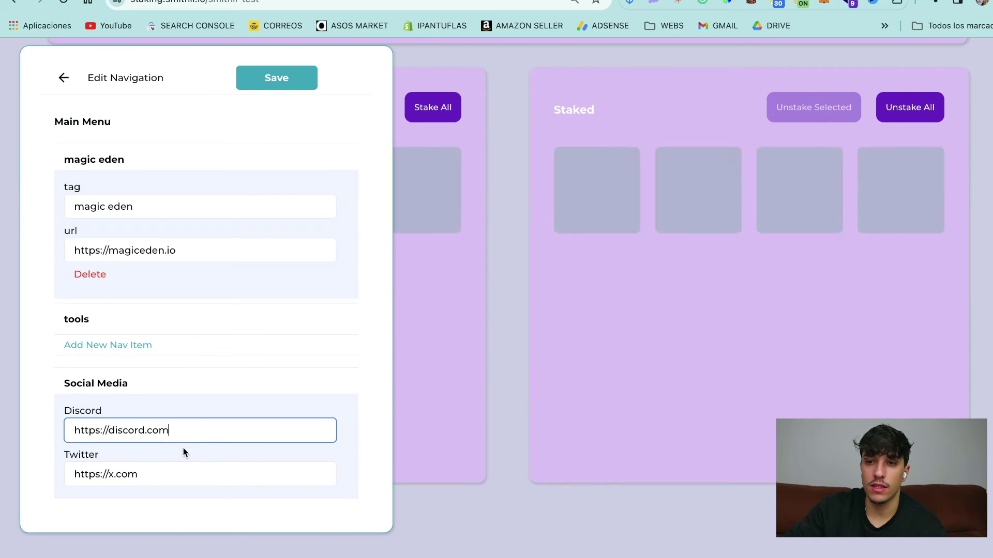
{"action": "left_click", "coordinate": [185, 468]}
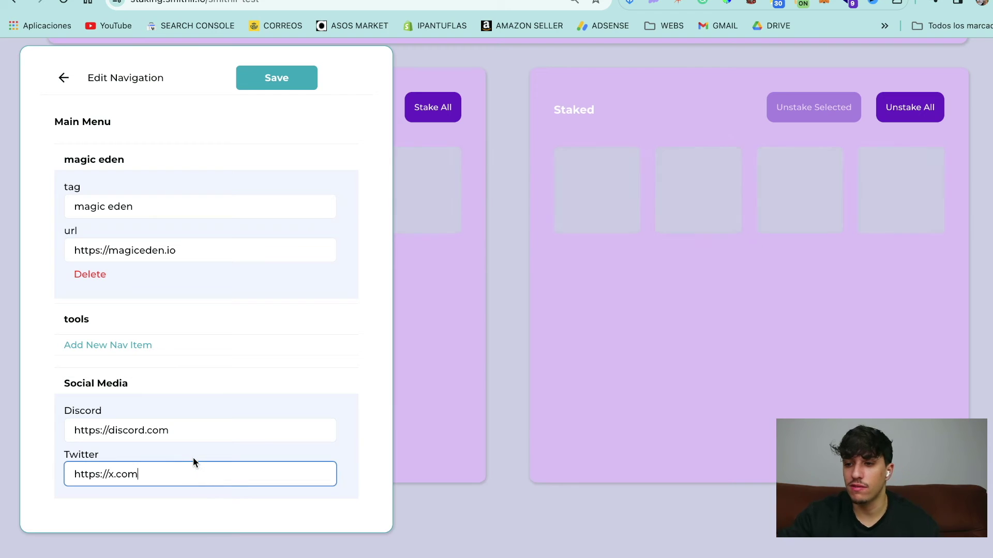
{"action": "type", "text": "/"}
{"action": "type", "text": "Sm"}
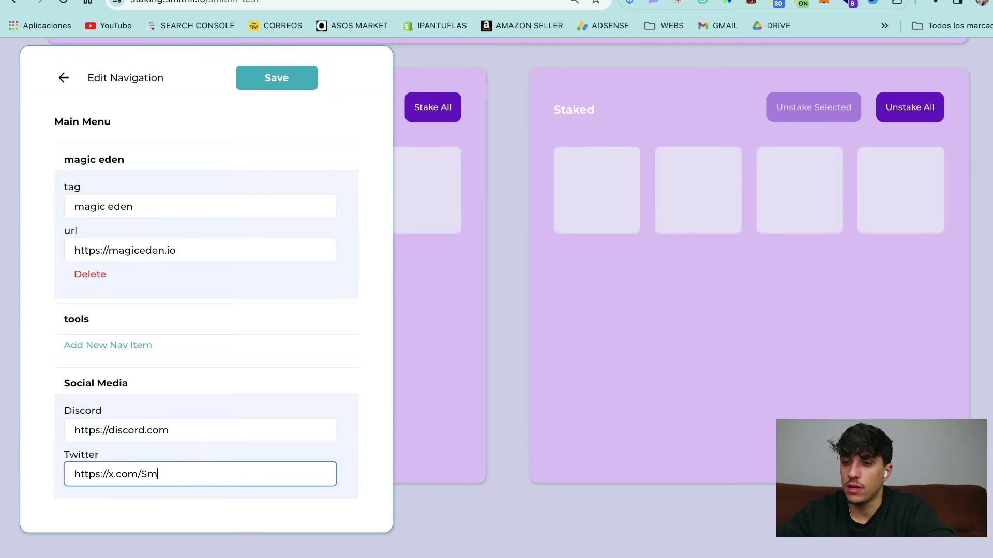
{"action": "type", "text": "ithii_i"}
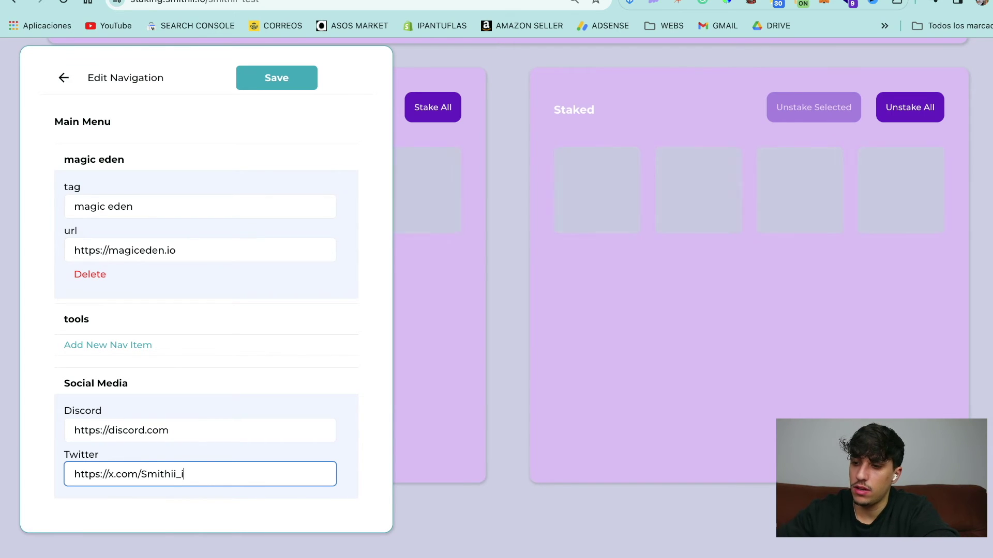
{"action": "type", "text": "o"}
{"action": "left_click", "coordinate": [198, 429]}
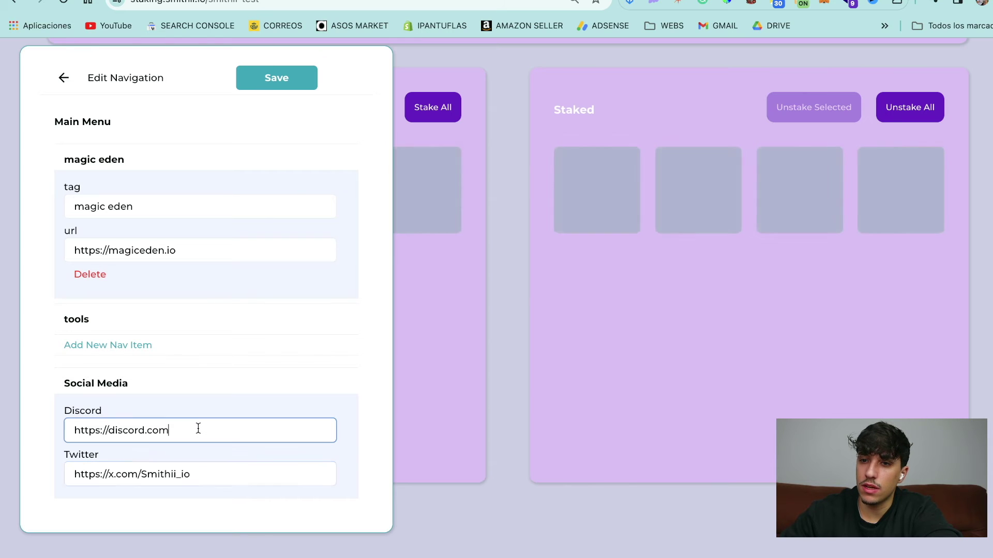
{"action": "type", "text": "/tillarys"}
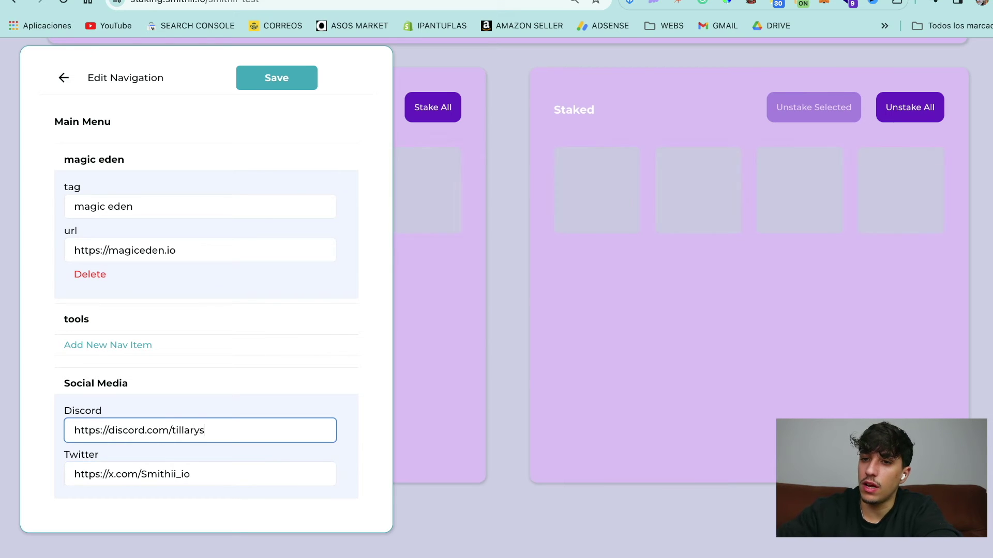
{"action": "left_click", "coordinate": [284, 81]}
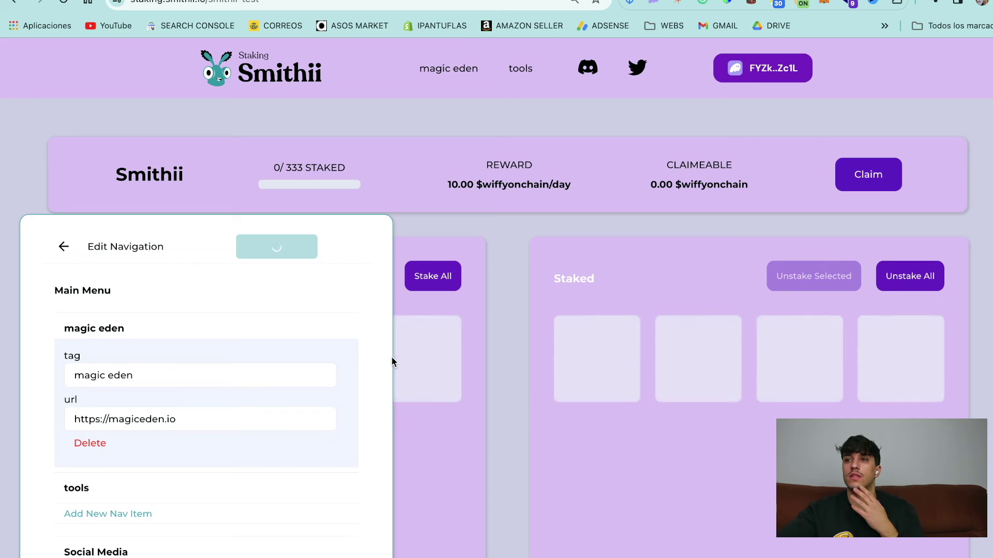
Step: Approve the save in the wallet and confirm the Twitter icon opens Smithii_io
{"action": "left_click", "coordinate": [594, 71]}
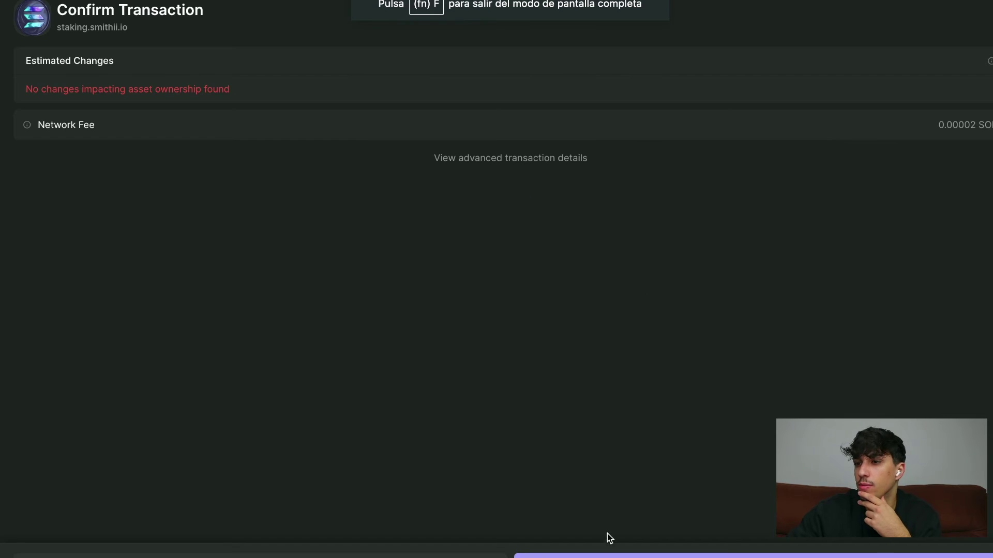
{"action": "left_click", "coordinate": [609, 553]}
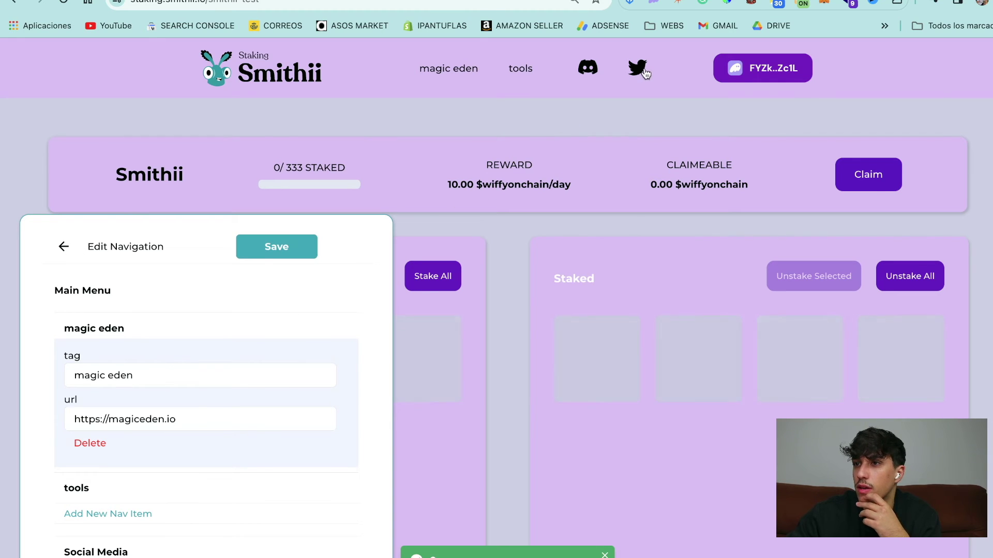
{"action": "right_click", "coordinate": [644, 72]}
{"action": "left_click", "coordinate": [654, 73]}
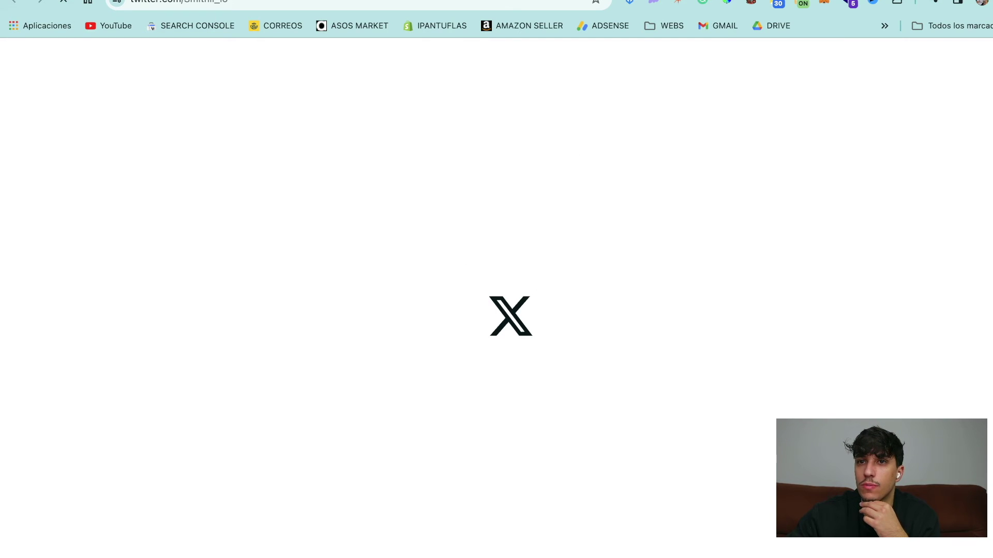
{"action": "key", "text": "ctrl+w"}
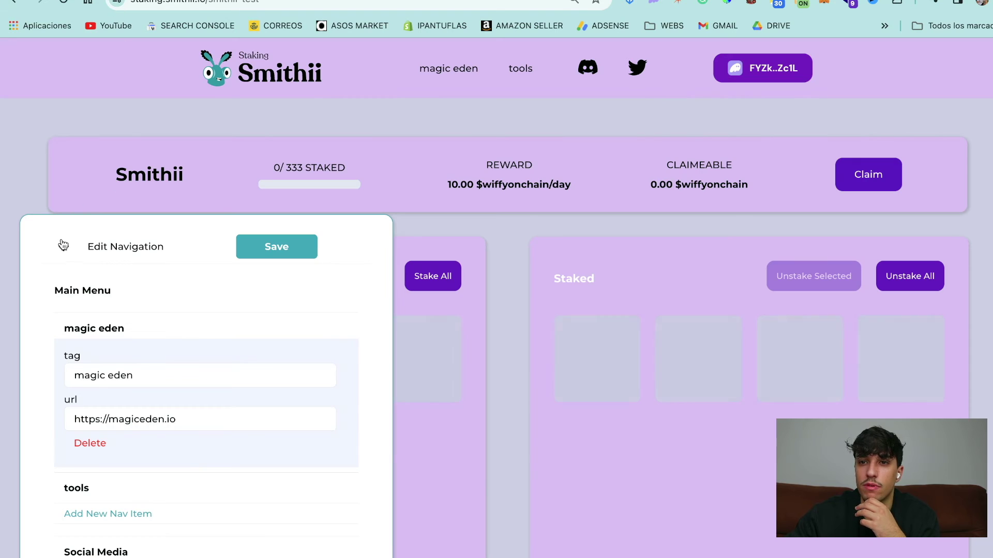
{"action": "left_click", "coordinate": [60, 245]}
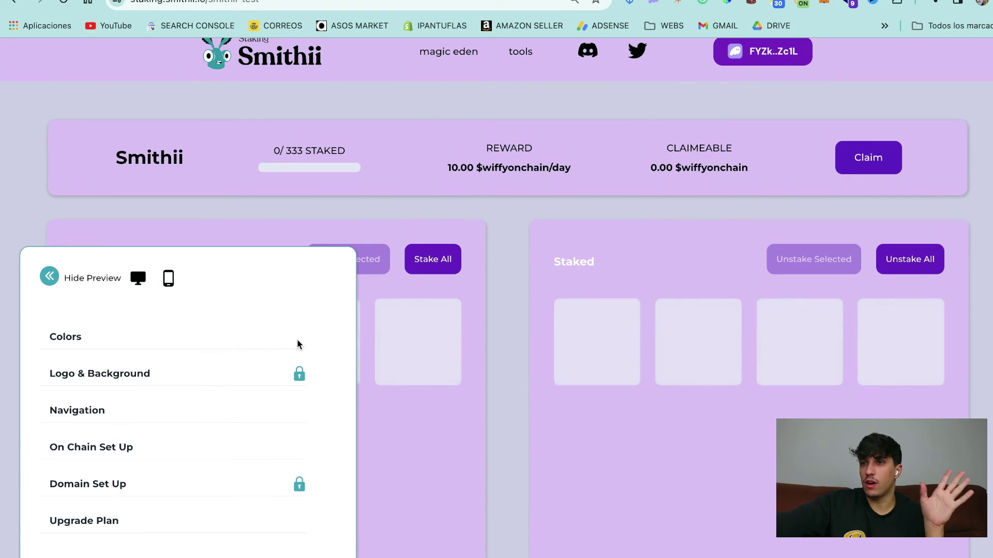
Step: In On Chain Set Up, check the reward token list and choose Deposit
{"action": "left_click", "coordinate": [139, 454]}
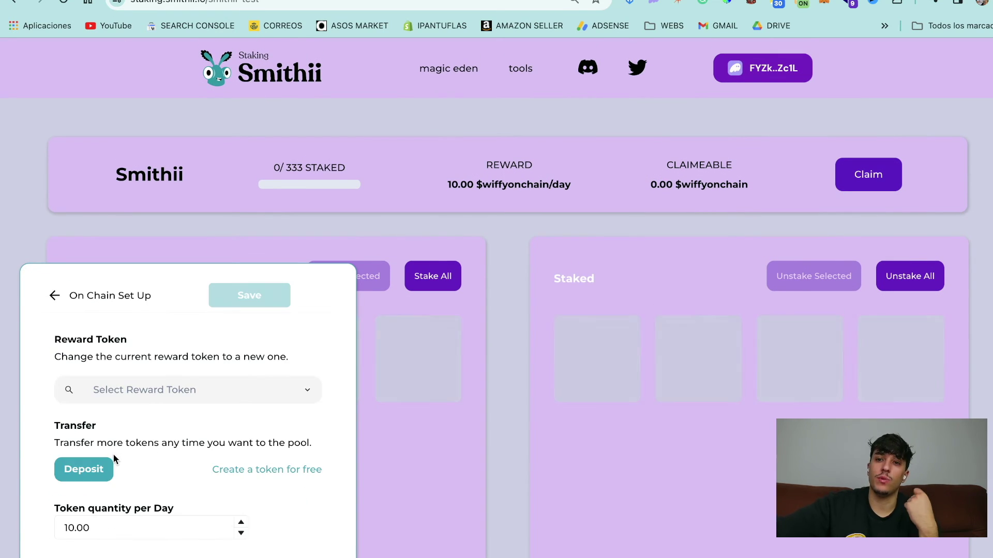
{"action": "scroll", "coordinate": [144, 401], "scroll_direction": "down", "scroll_amount": 2}
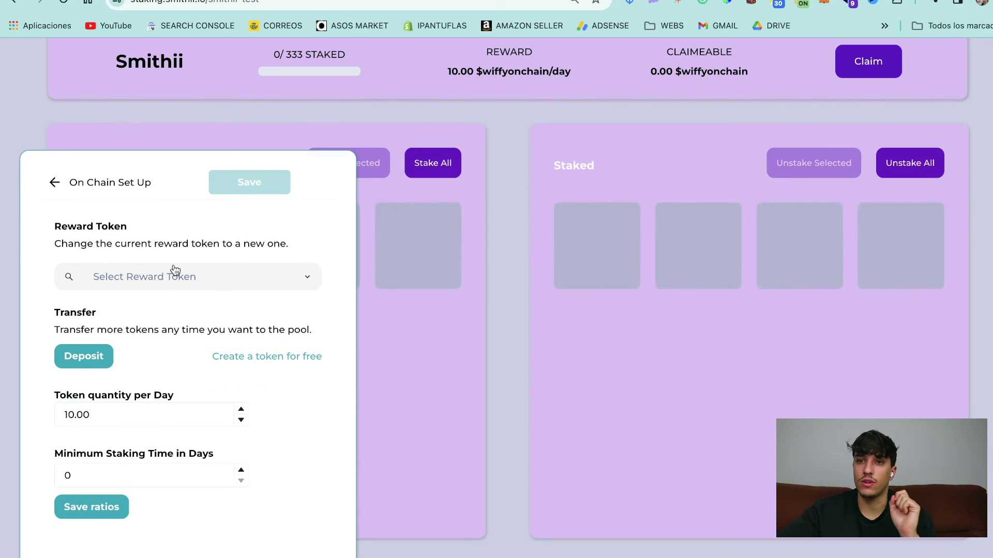
{"action": "left_click", "coordinate": [166, 282]}
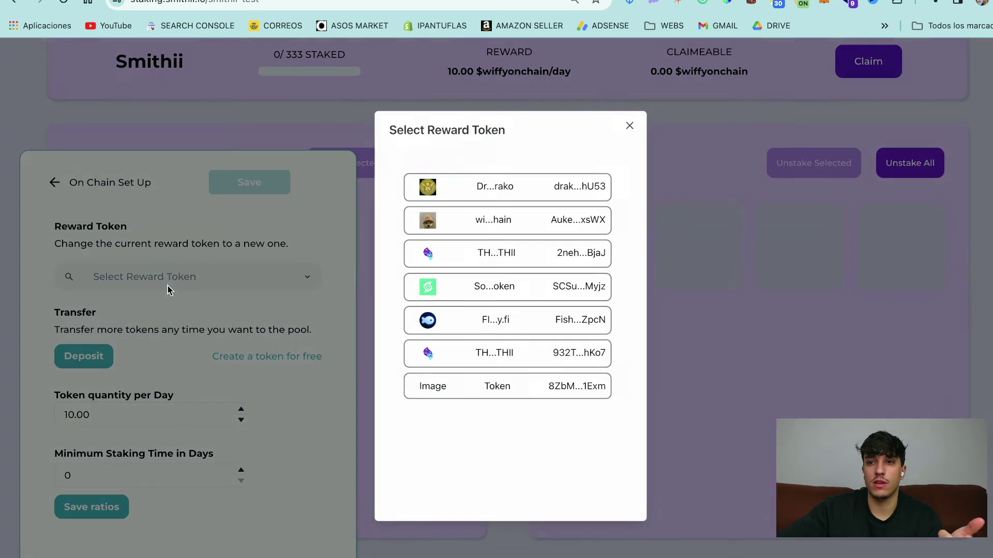
{"action": "left_click", "coordinate": [197, 290]}
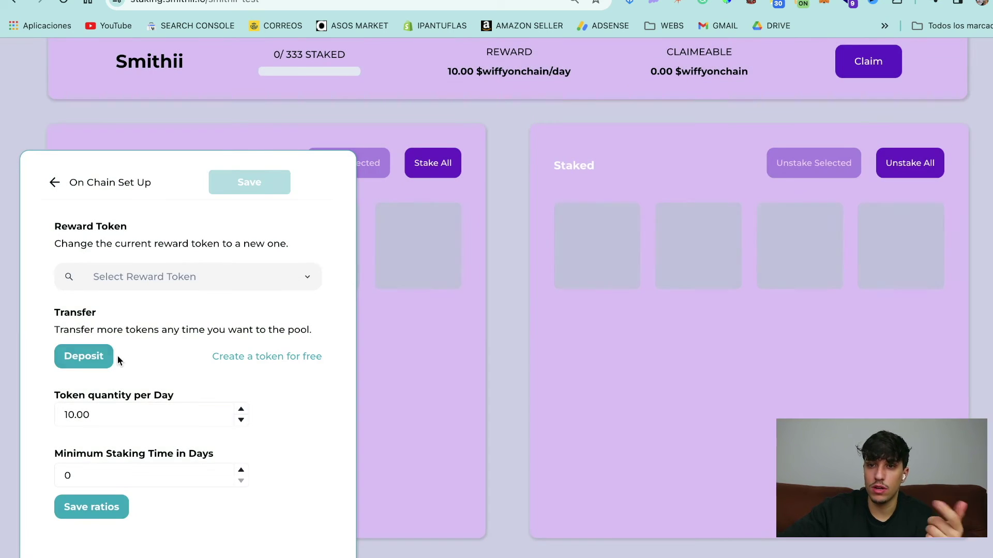
{"action": "left_click", "coordinate": [84, 356]}
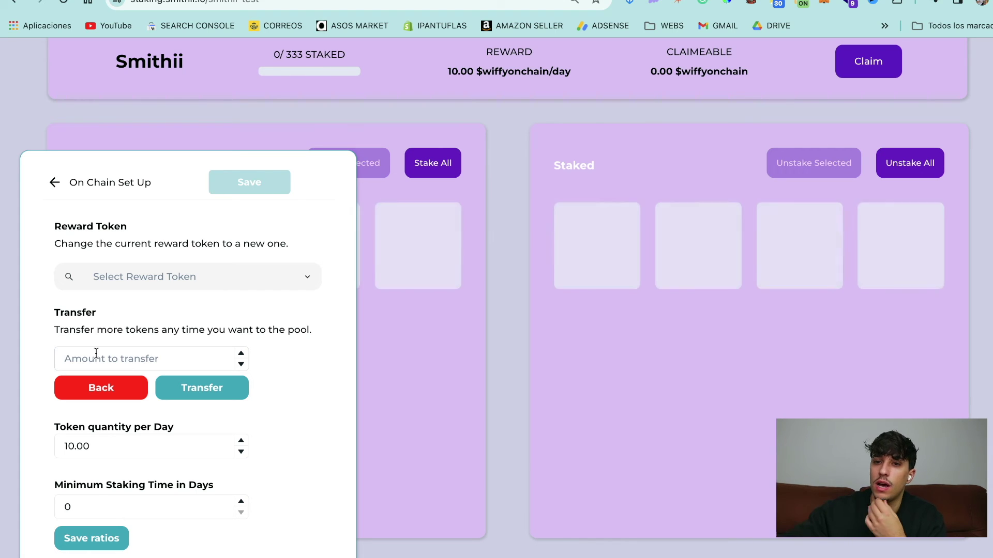
Step: Change the reward to 1 token per day and minimum staking time to 5 days, then save the ratios
{"action": "left_click_drag", "start_coordinate": [105, 439], "coordinate": [36, 452]}
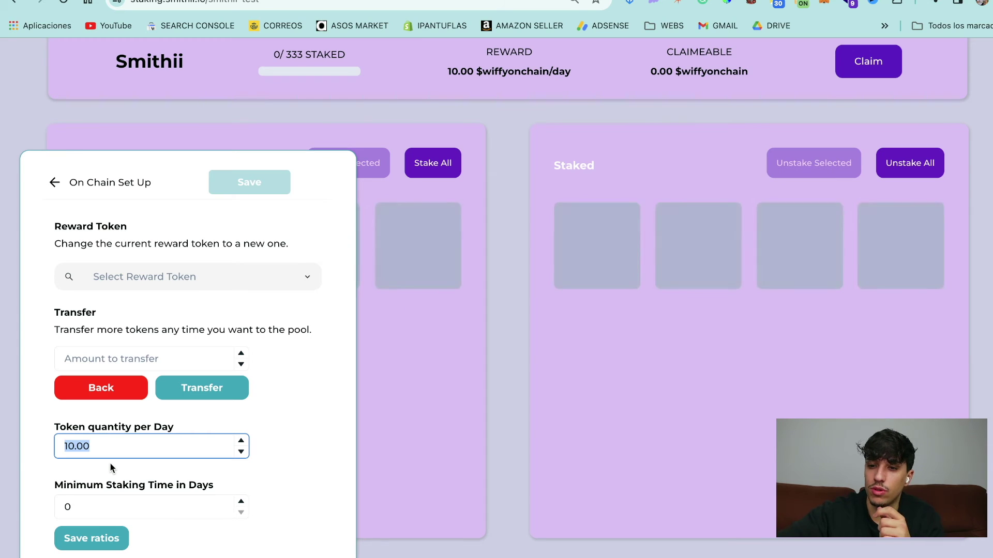
{"action": "type", "text": "1"}
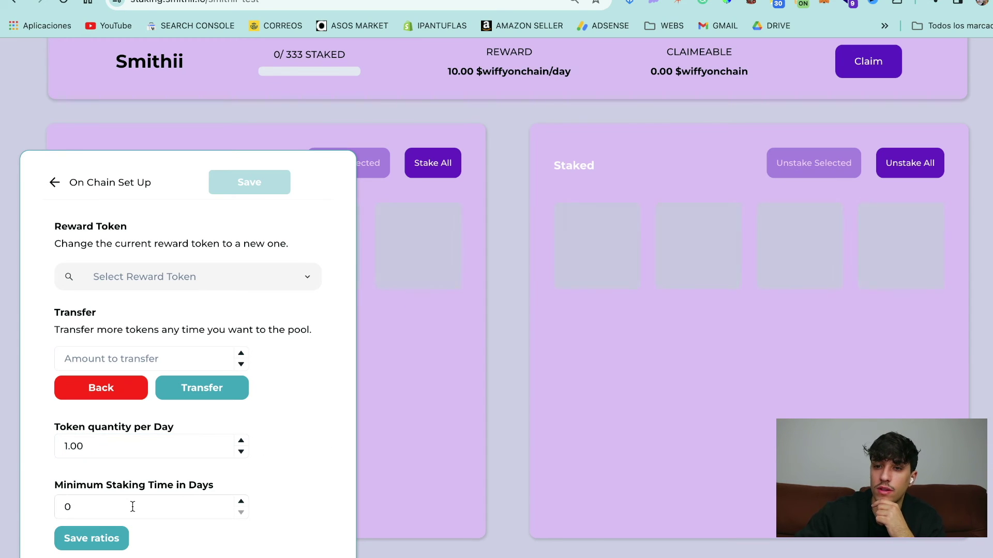
{"action": "left_click_drag", "start_coordinate": [133, 506], "coordinate": [28, 508]}
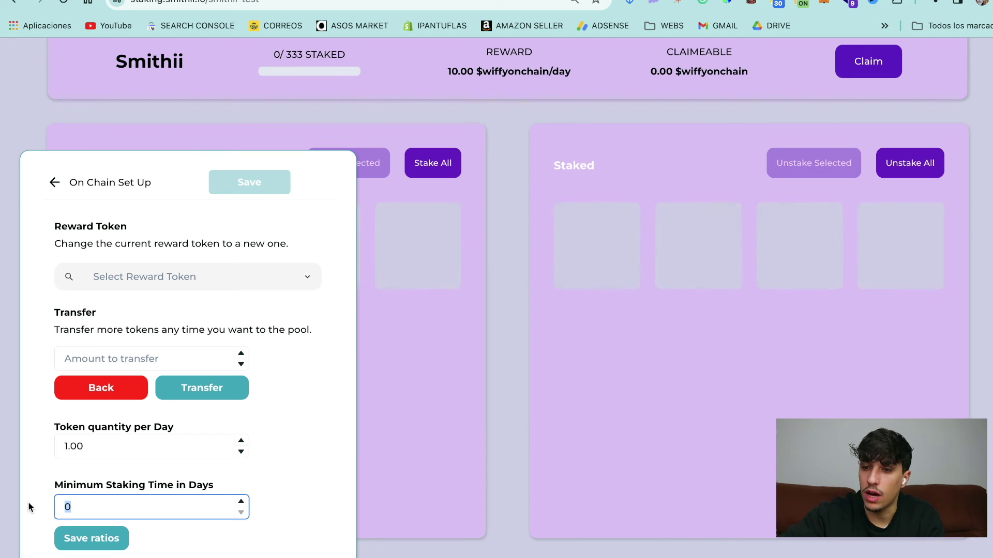
{"action": "type", "text": "5"}
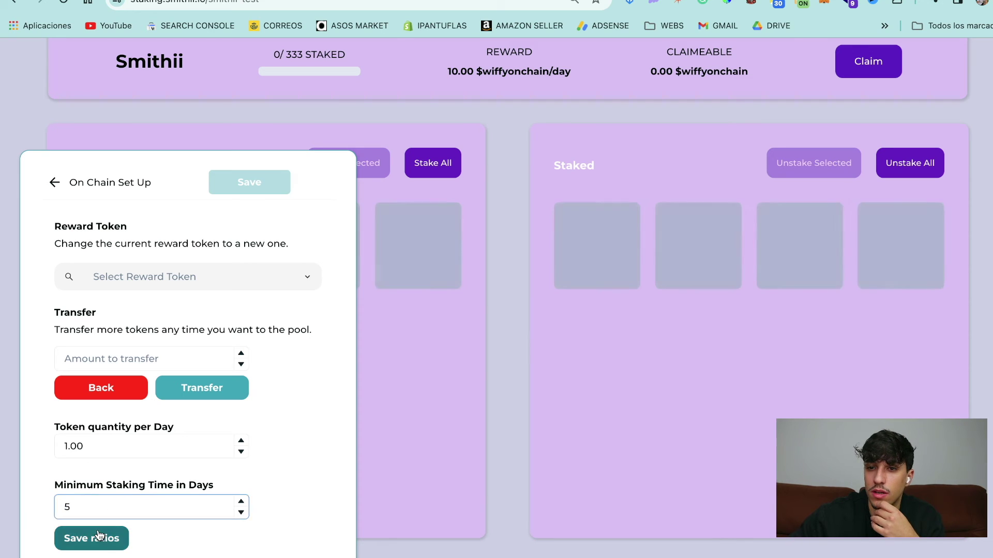
{"action": "left_click", "coordinate": [100, 535]}
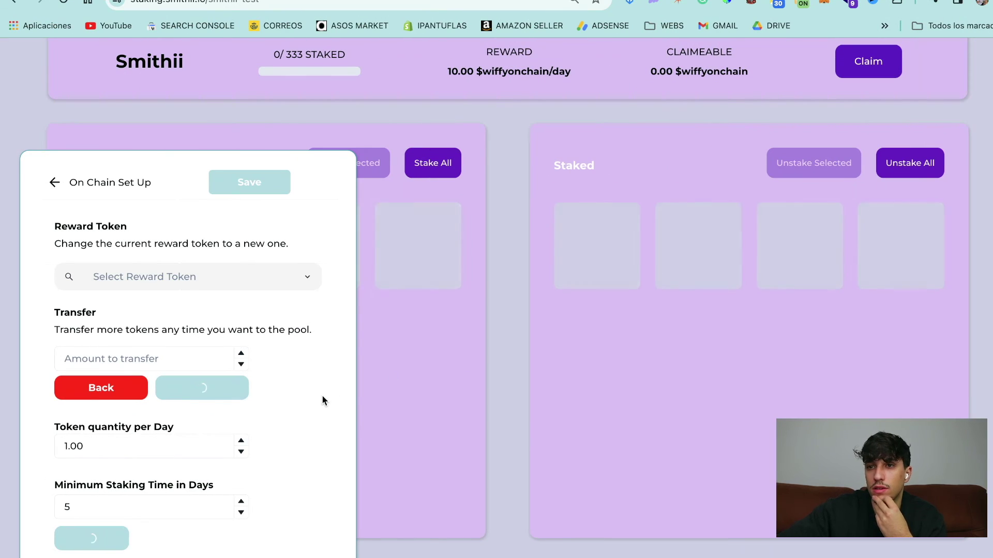
{"action": "scroll", "coordinate": [318, 393], "scroll_direction": "up", "scroll_amount": 1}
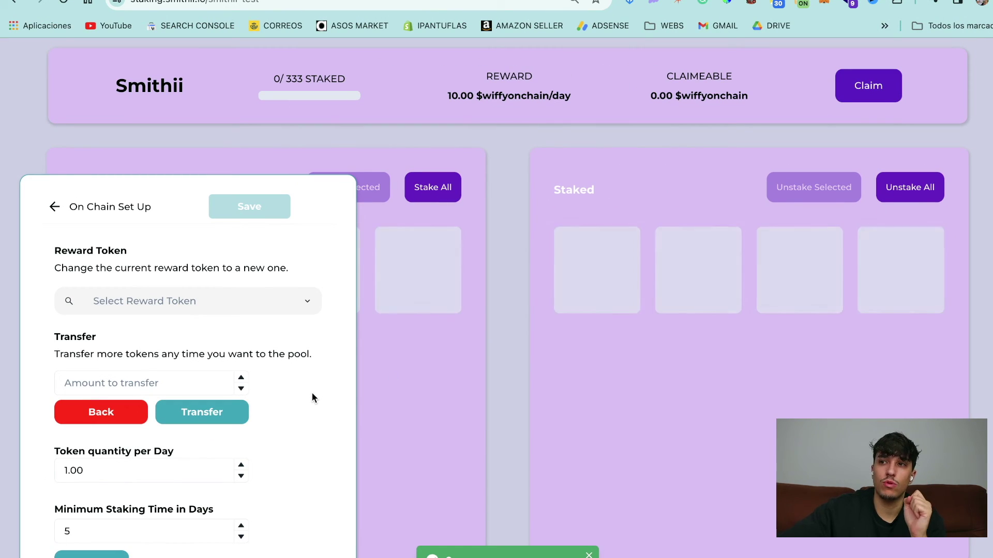
{"action": "scroll", "coordinate": [308, 396], "scroll_direction": "up", "scroll_amount": 1}
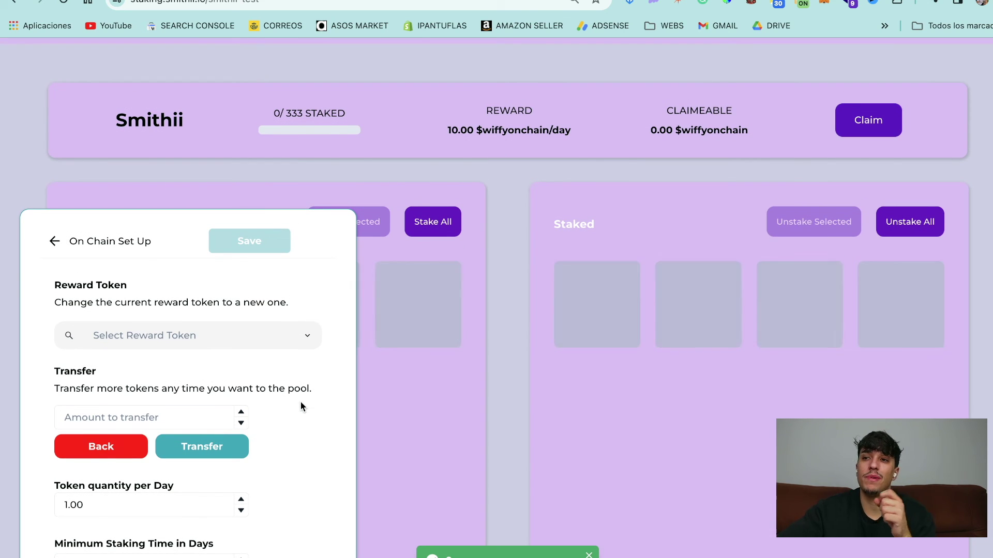
{"action": "scroll", "coordinate": [301, 405], "scroll_direction": "up", "scroll_amount": 2}
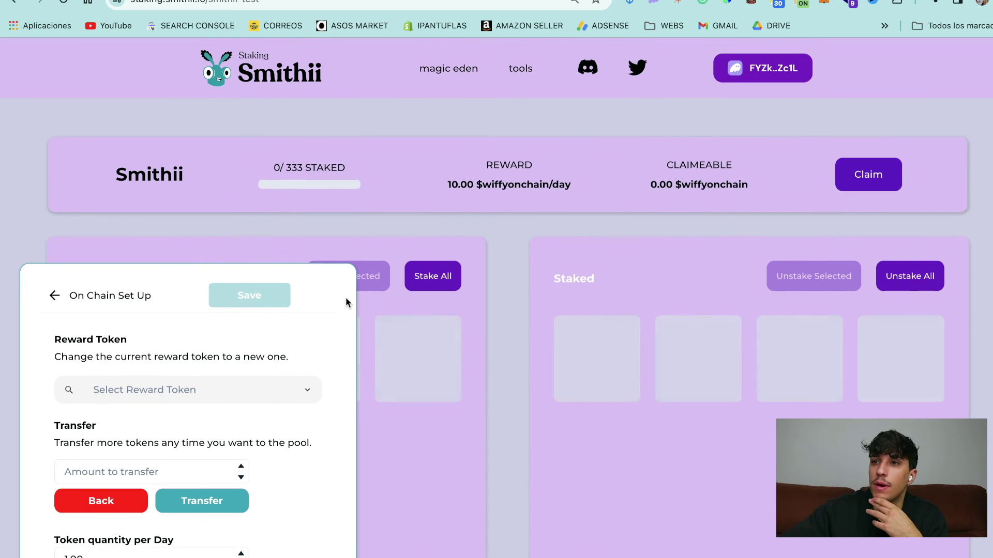
{"action": "scroll", "coordinate": [178, 377], "scroll_direction": "down", "scroll_amount": 5}
{"action": "scroll", "coordinate": [134, 477], "scroll_direction": "up", "scroll_amount": 5}
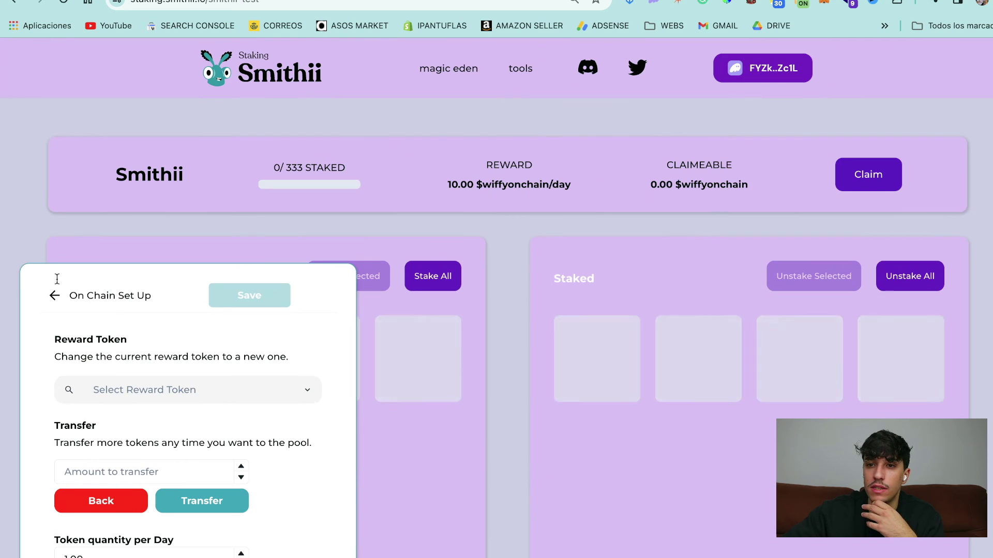
Step: Reload the staking page and confirm the REWARD line shows 1.00 $wiffyonchain per day
{"action": "key", "text": "super+r"}
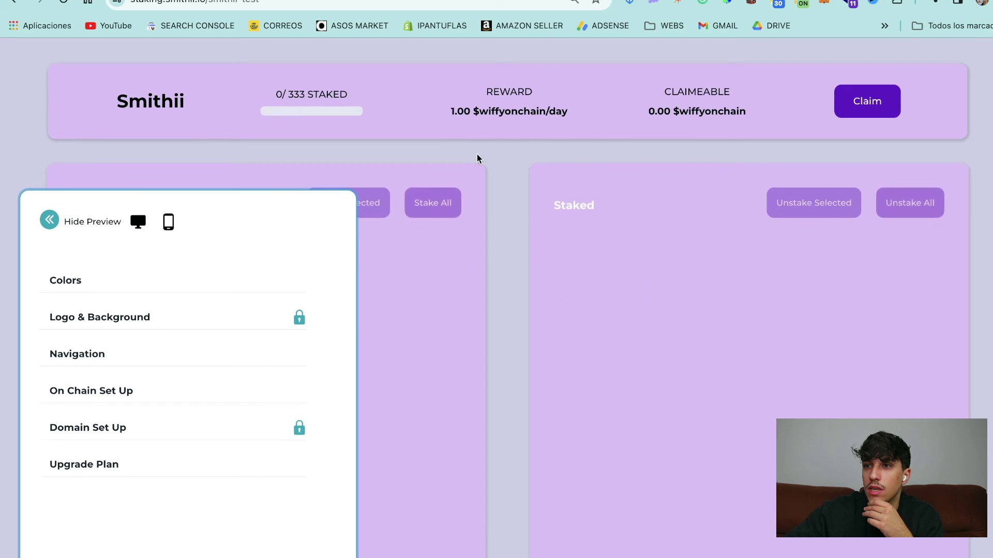
{"action": "left_click_drag", "start_coordinate": [450, 112], "coordinate": [470, 109]}
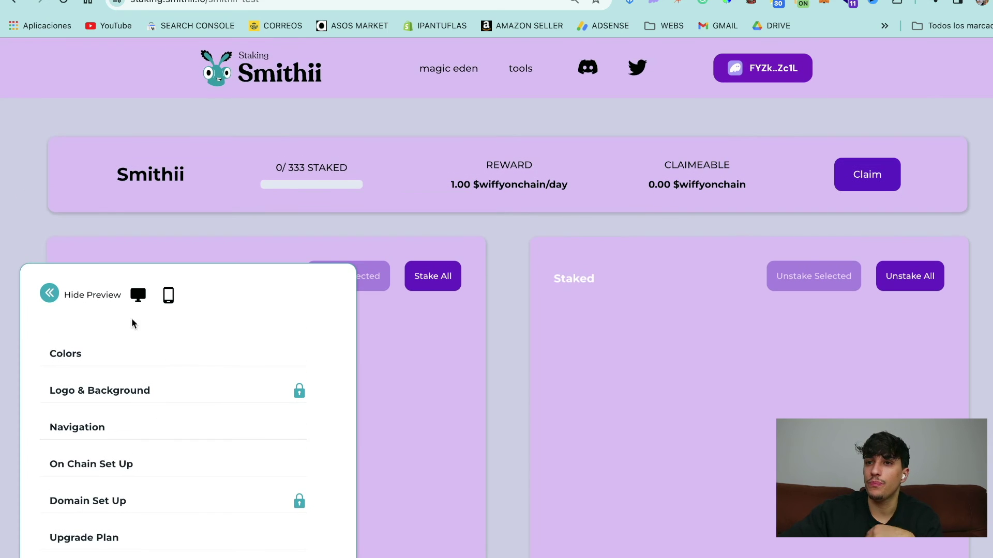
Step: Stake the unstaked NFT with wallet approval, then view the Upgrade Plan options
{"action": "left_click", "coordinate": [49, 293]}
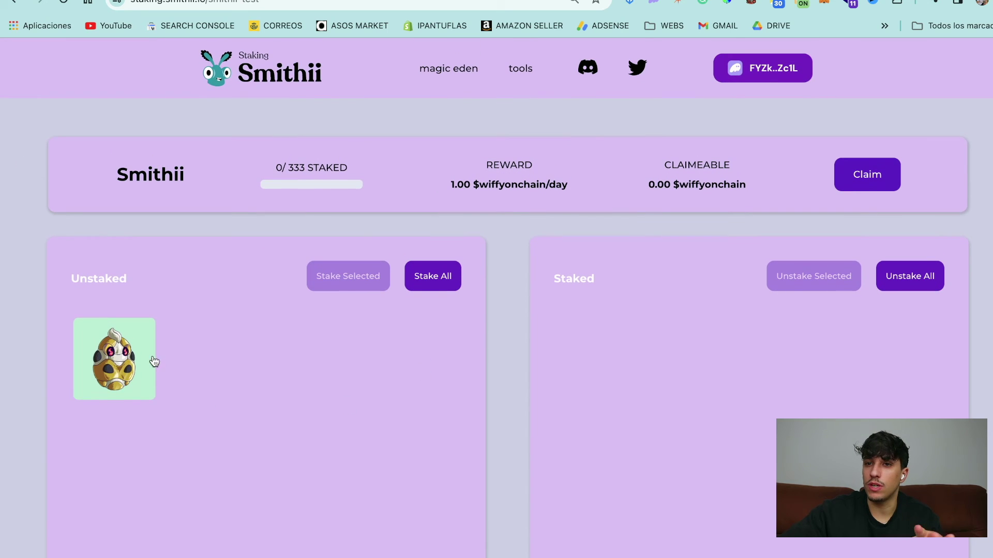
{"action": "left_click", "coordinate": [147, 361]}
{"action": "left_click", "coordinate": [118, 361]}
{"action": "left_click", "coordinate": [118, 361]}
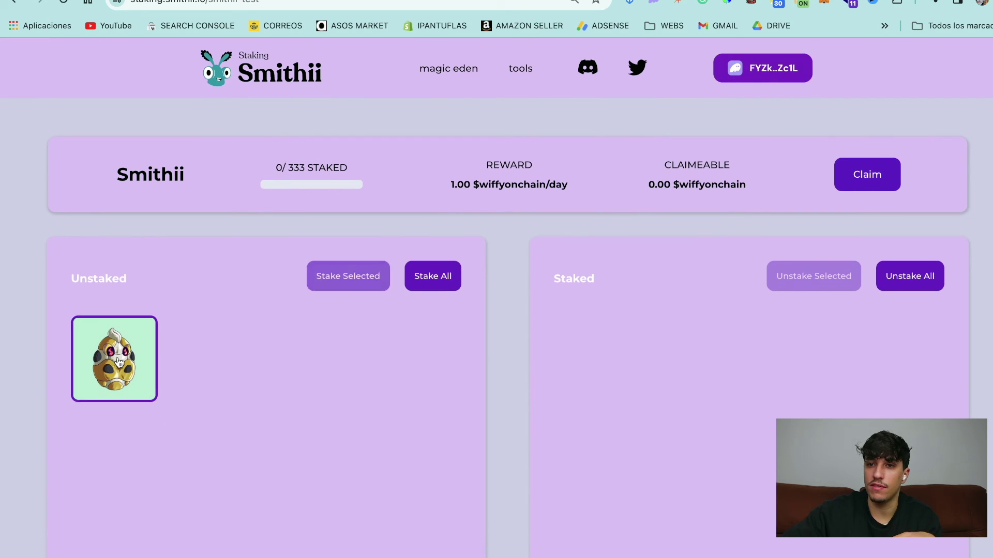
{"action": "left_click", "coordinate": [118, 361]}
{"action": "left_click", "coordinate": [119, 361]}
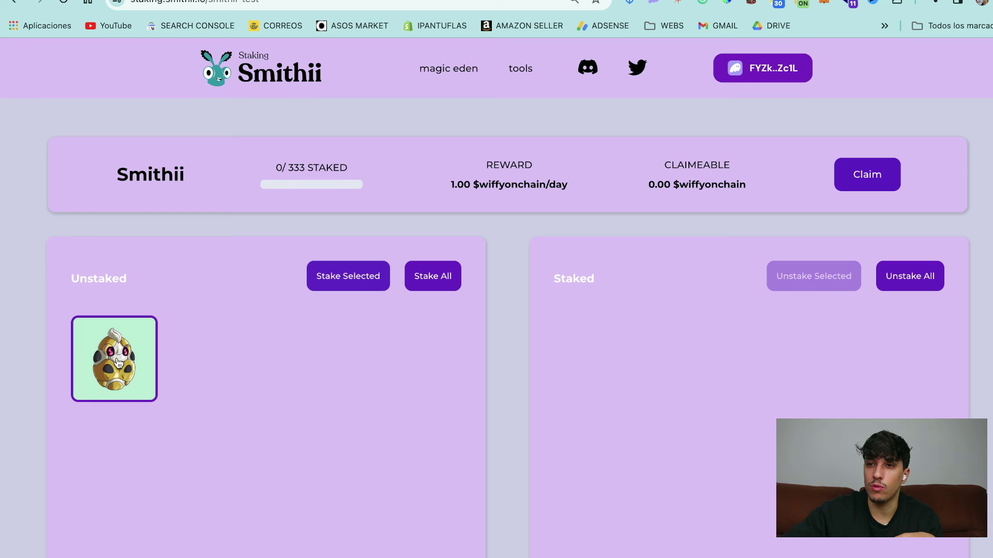
{"action": "left_click", "coordinate": [367, 281]}
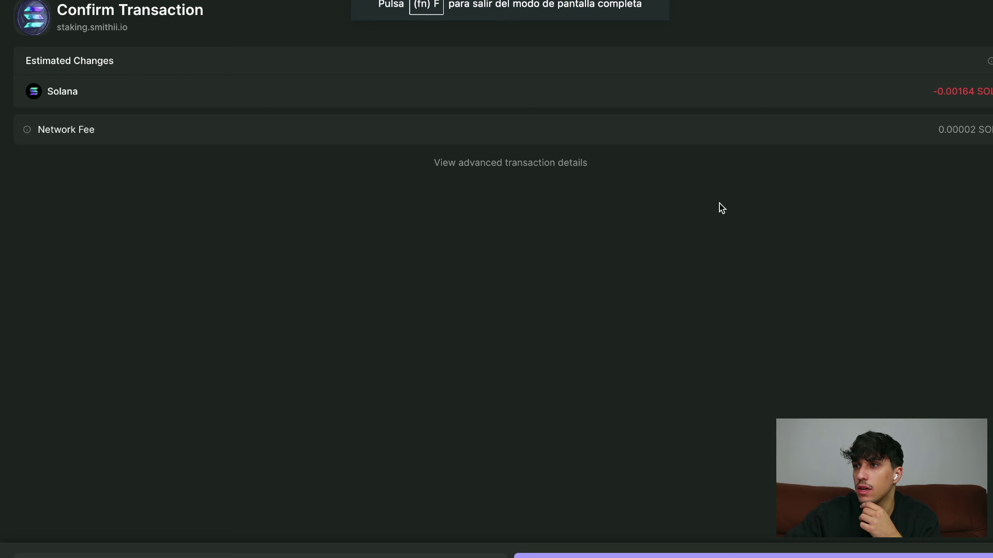
{"action": "left_click", "coordinate": [791, 551]}
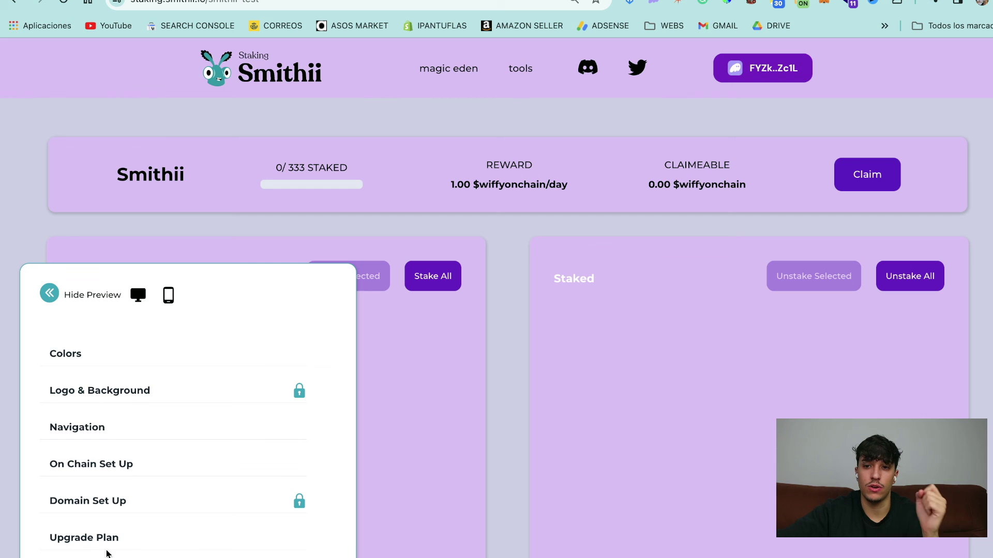
{"action": "left_click", "coordinate": [89, 539]}
{"action": "scroll", "coordinate": [165, 398], "scroll_direction": "down", "scroll_amount": 2}
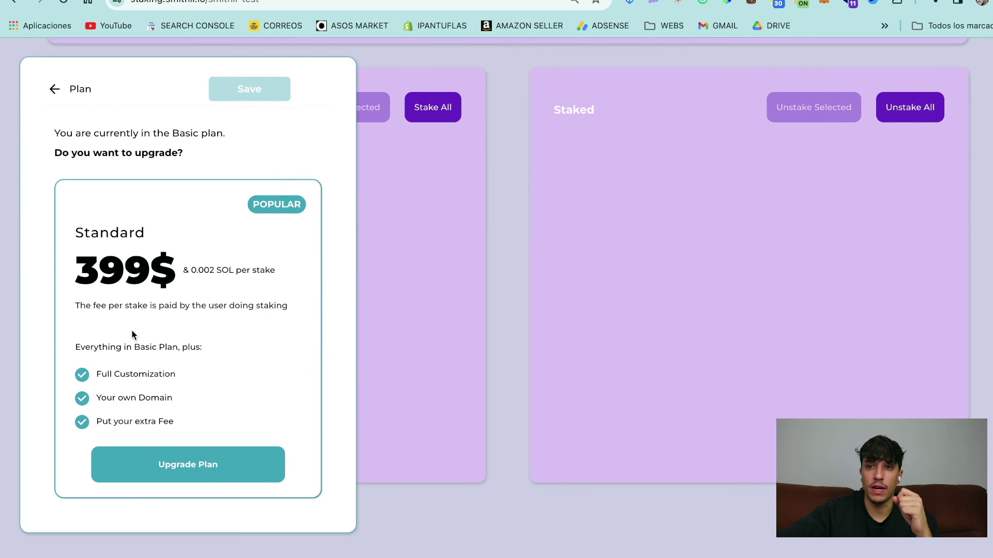
{"action": "scroll", "coordinate": [116, 155], "scroll_direction": "up", "scroll_amount": 1}
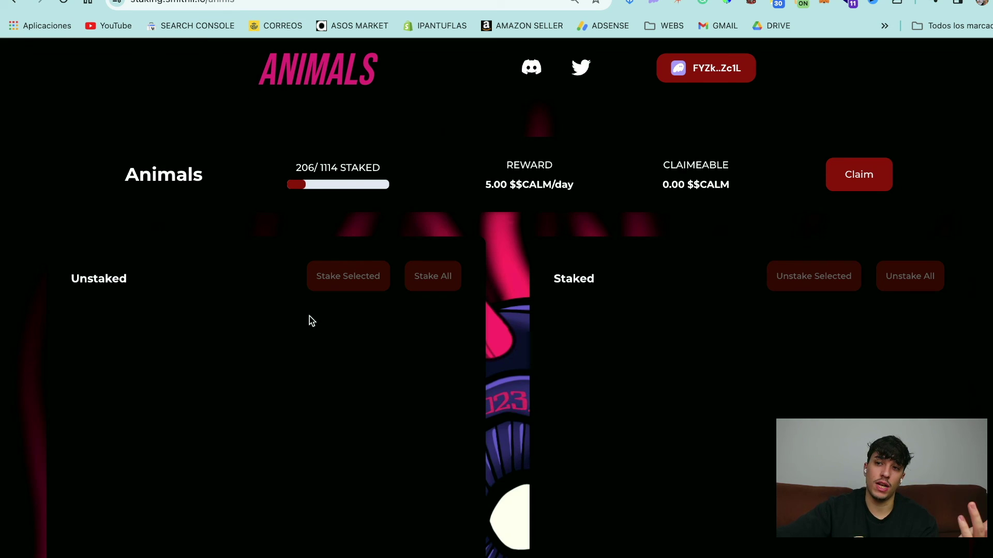
{"action": "scroll", "coordinate": [204, 190], "scroll_direction": "down", "scroll_amount": 3}
{"action": "scroll", "coordinate": [438, 365], "scroll_direction": "up", "scroll_amount": 3}
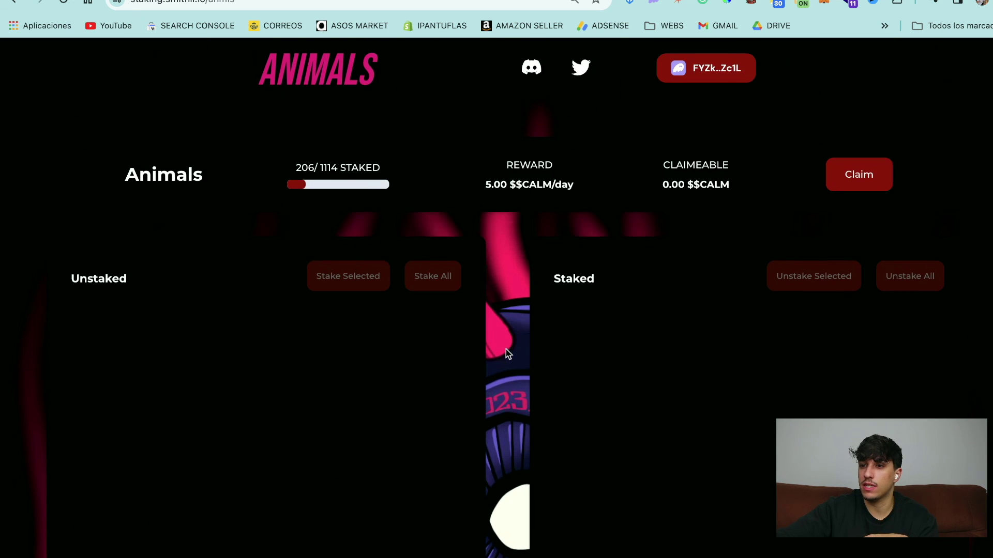
{"action": "scroll", "coordinate": [439, 371], "scroll_direction": "down", "scroll_amount": 3}
{"action": "scroll", "coordinate": [434, 376], "scroll_direction": "up", "scroll_amount": 3}
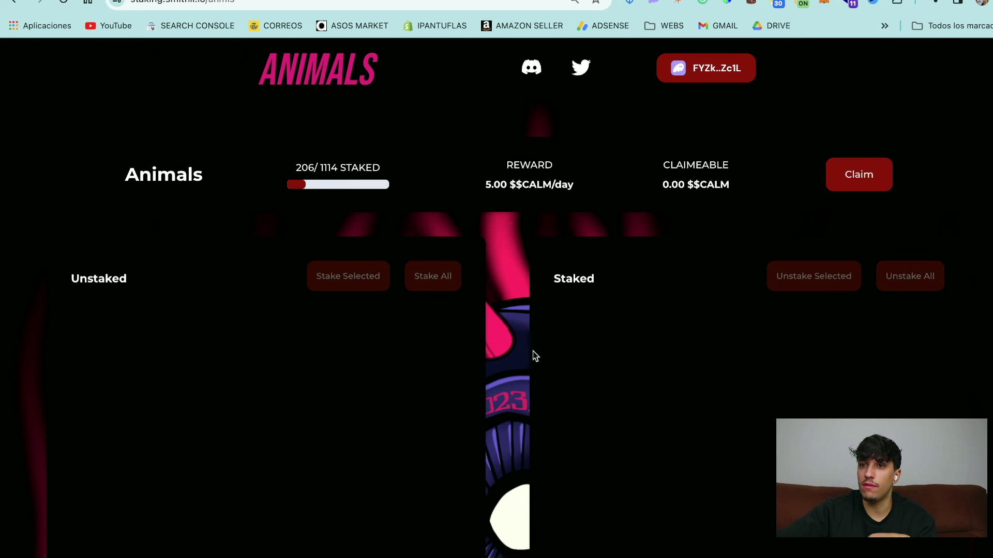
{"action": "scroll", "coordinate": [504, 355], "scroll_direction": "down", "scroll_amount": 3}
{"action": "scroll", "coordinate": [503, 353], "scroll_direction": "up", "scroll_amount": 3}
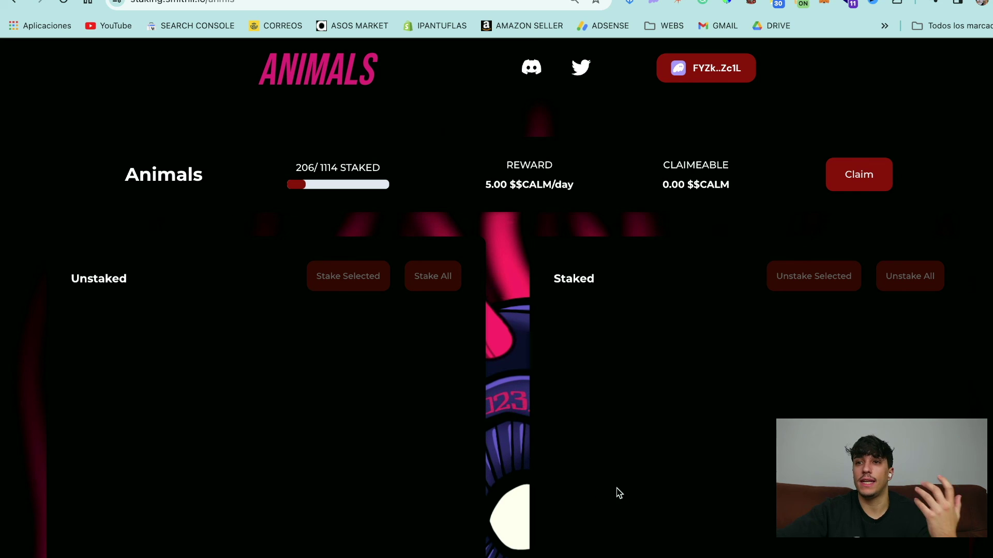
Step: Dismiss the context menu on the Animals site and return to the Smithii staking tab
{"action": "right_click", "coordinate": [479, 452]}
{"action": "left_click", "coordinate": [367, 421]}
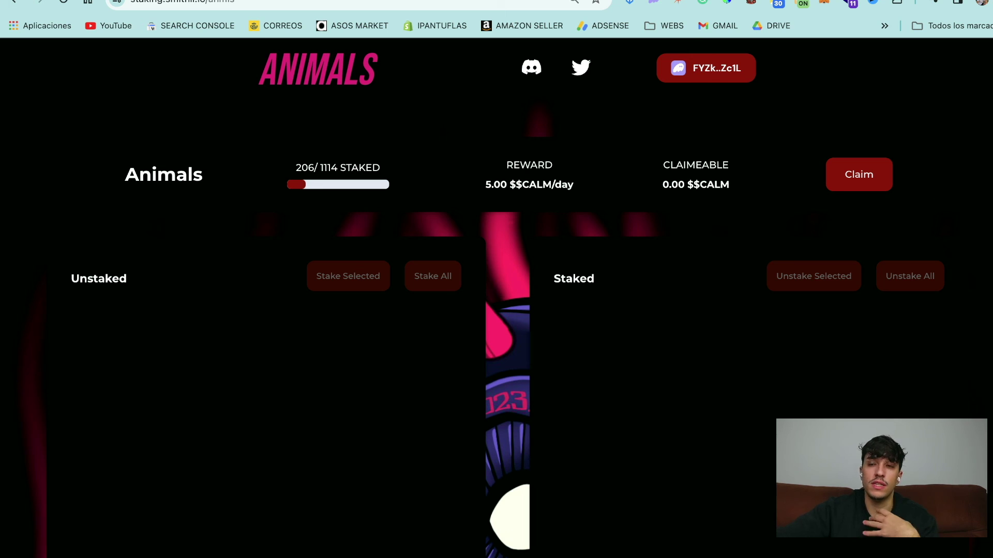
{"action": "left_click", "coordinate": [86, 0]}
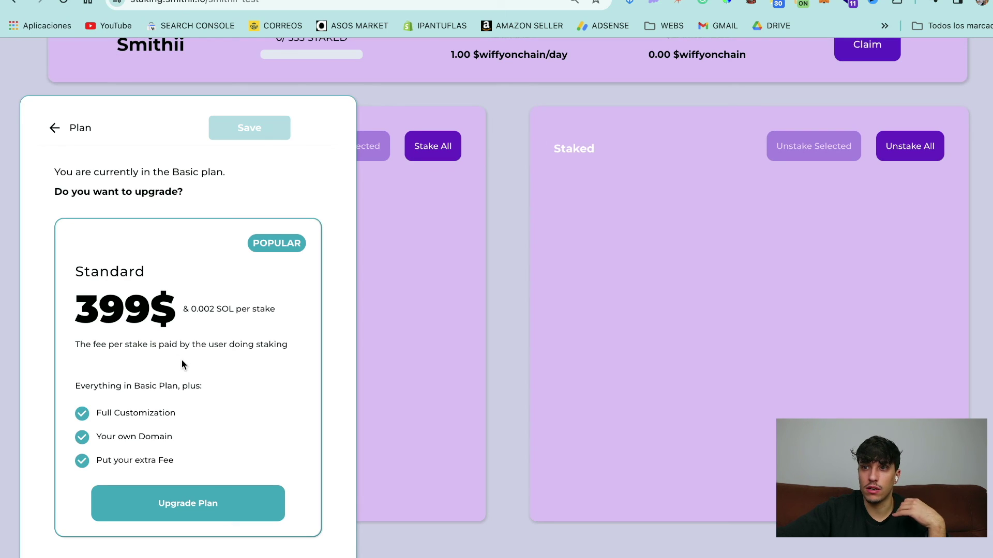
{"action": "scroll", "coordinate": [216, 353], "scroll_direction": "up", "scroll_amount": 1}
{"action": "scroll", "coordinate": [224, 355], "scroll_direction": "up", "scroll_amount": 2}
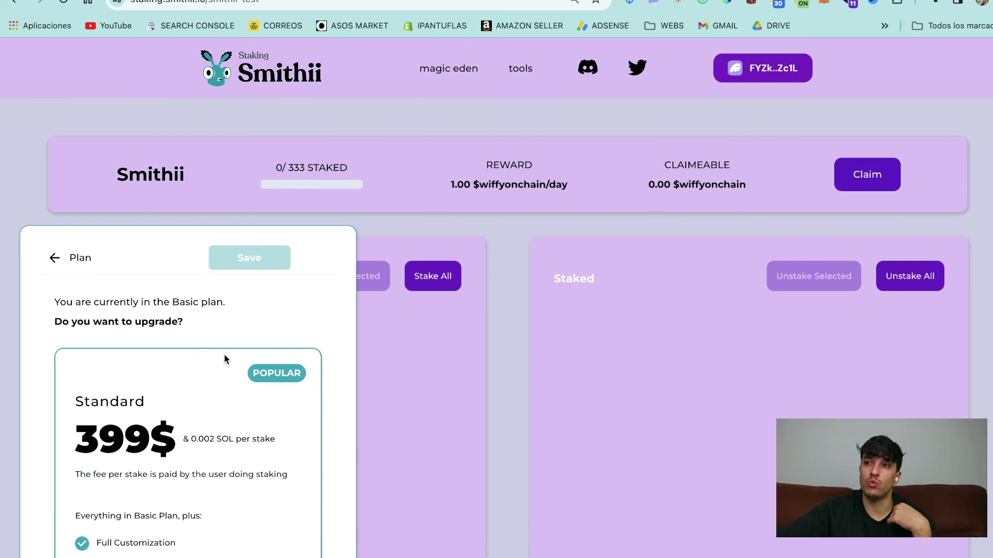